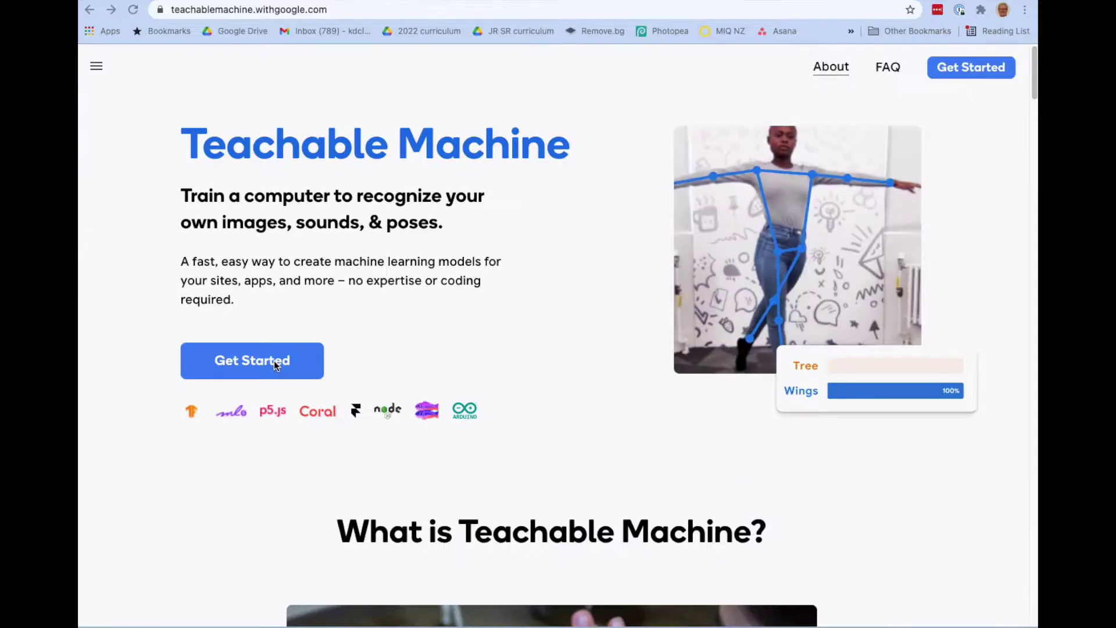
# Start a new Teachable Machine image project using the standard image model
pyautogui.click(263, 361)
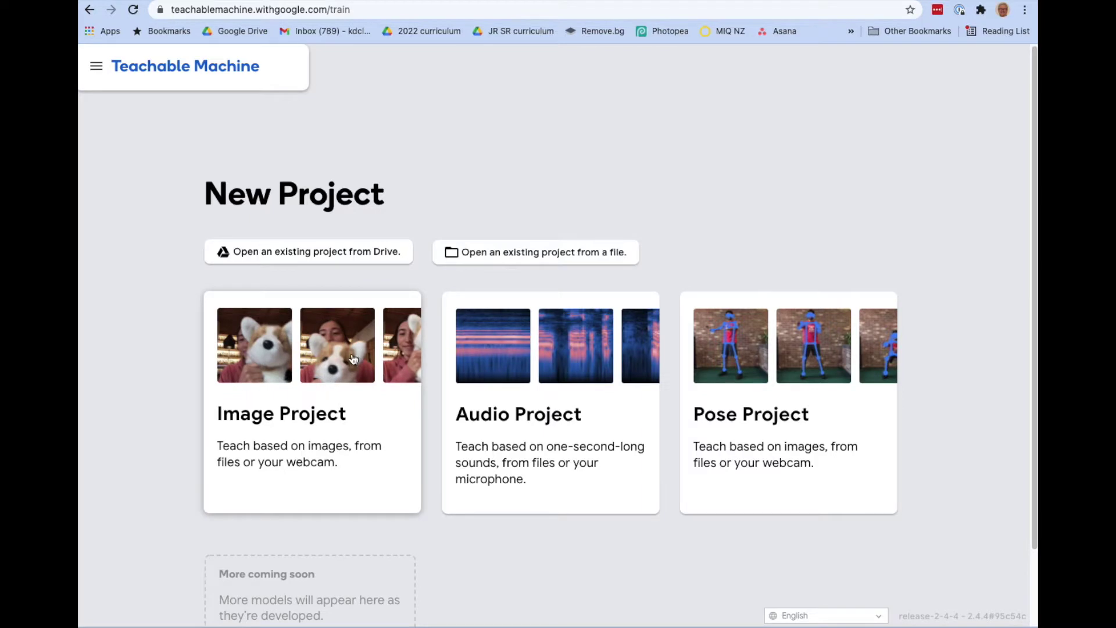
pyautogui.click(326, 364)
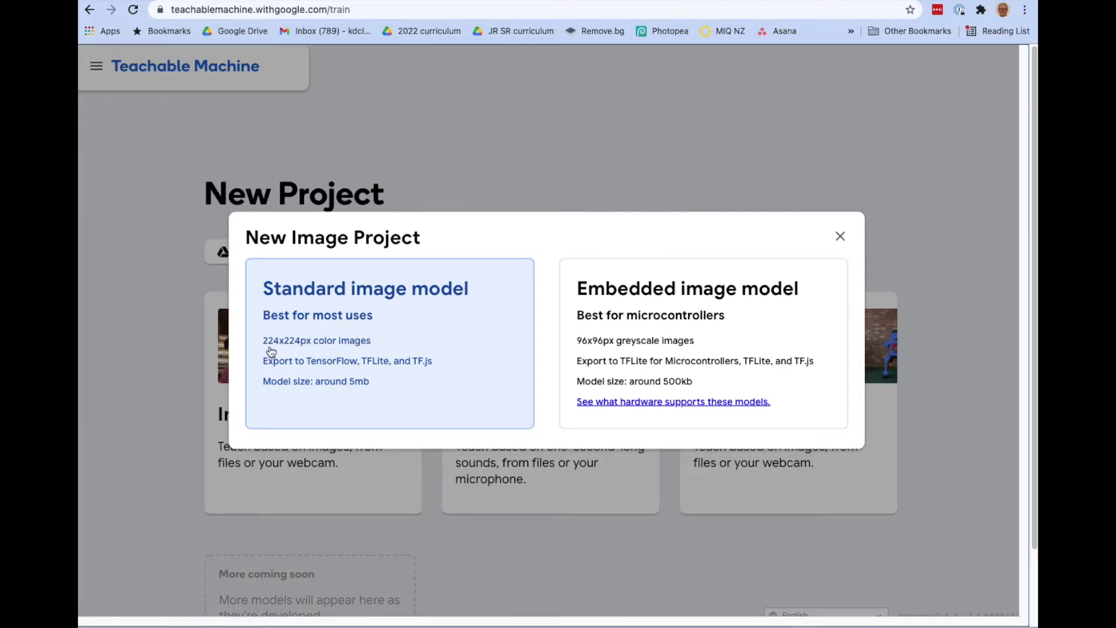
pyautogui.click(373, 326)
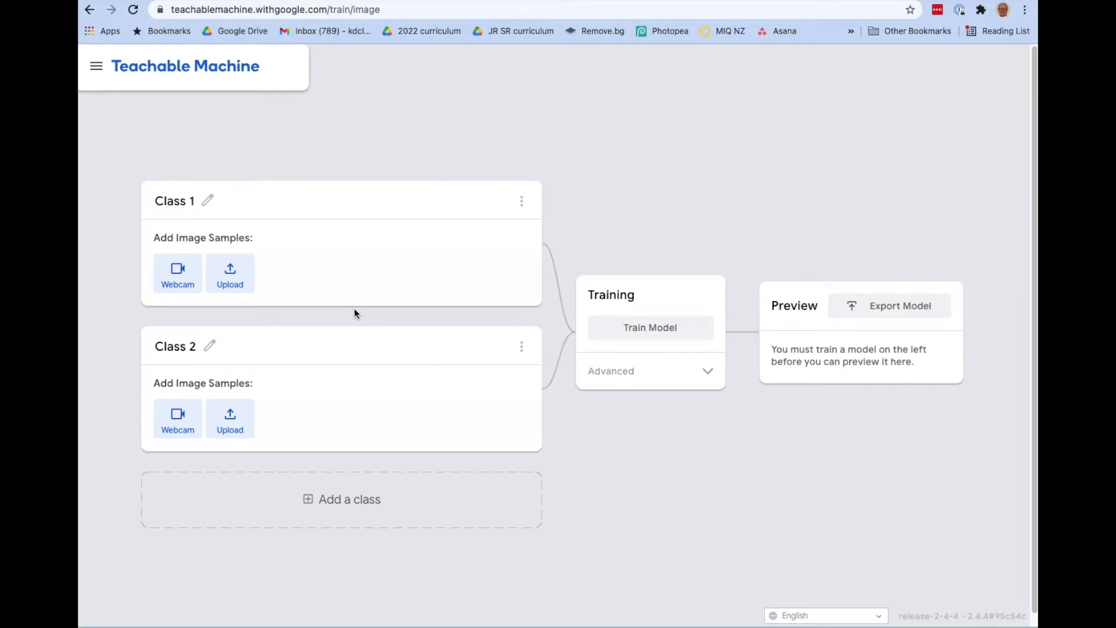
# Rename Class 1 to mask and Class 2 to NoMask
pyautogui.click(186, 205)
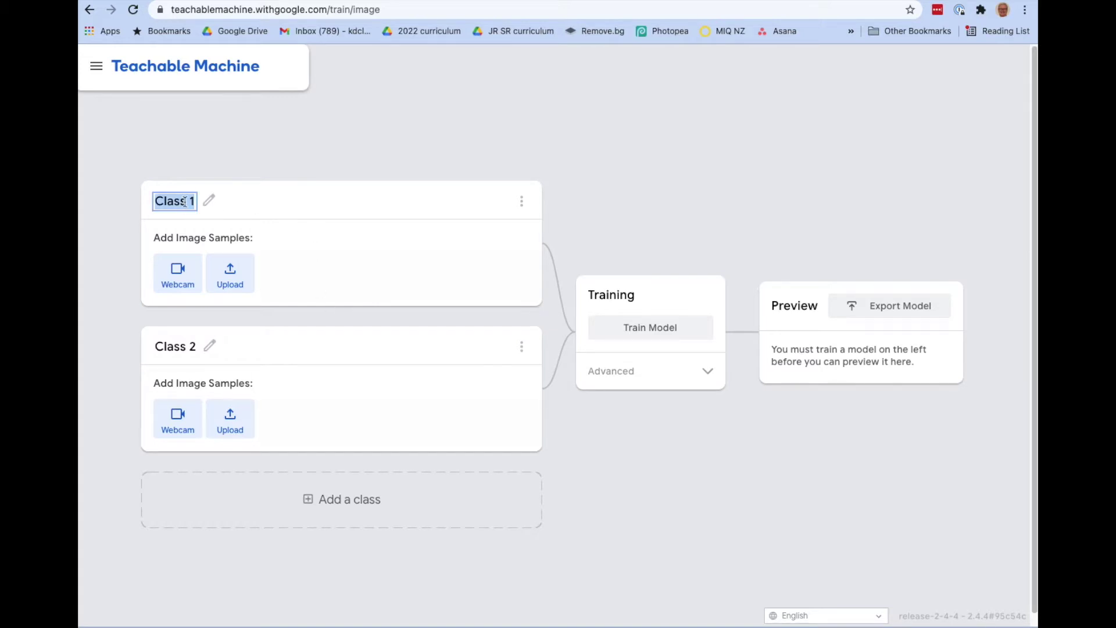
pyautogui.write('mask')
pyautogui.press('Return')
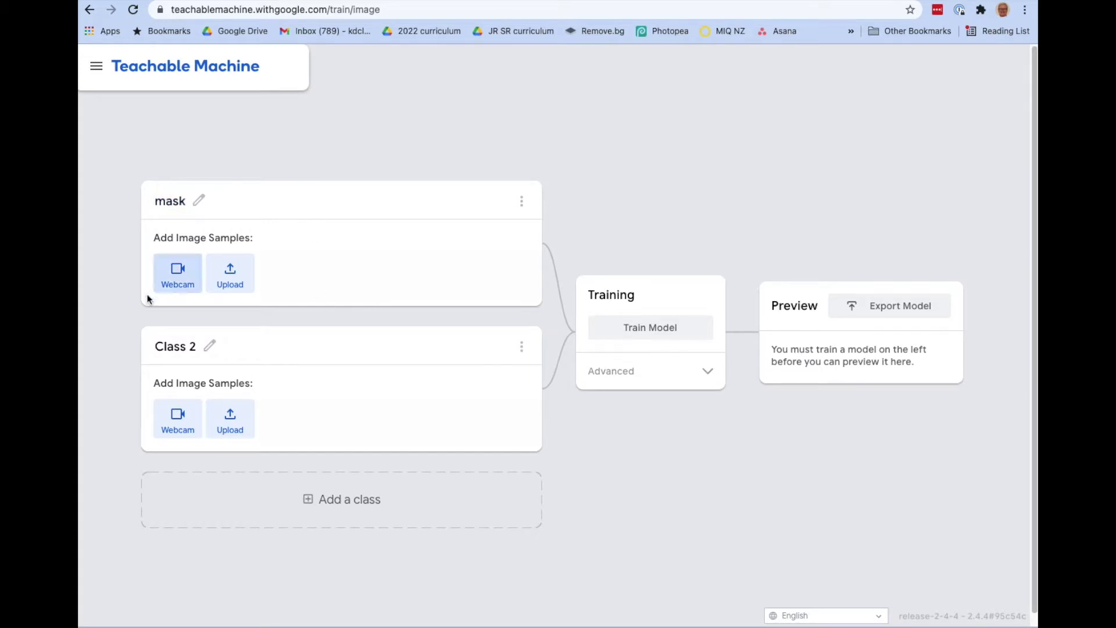
pyautogui.click(176, 345)
pyautogui.write('Mp')
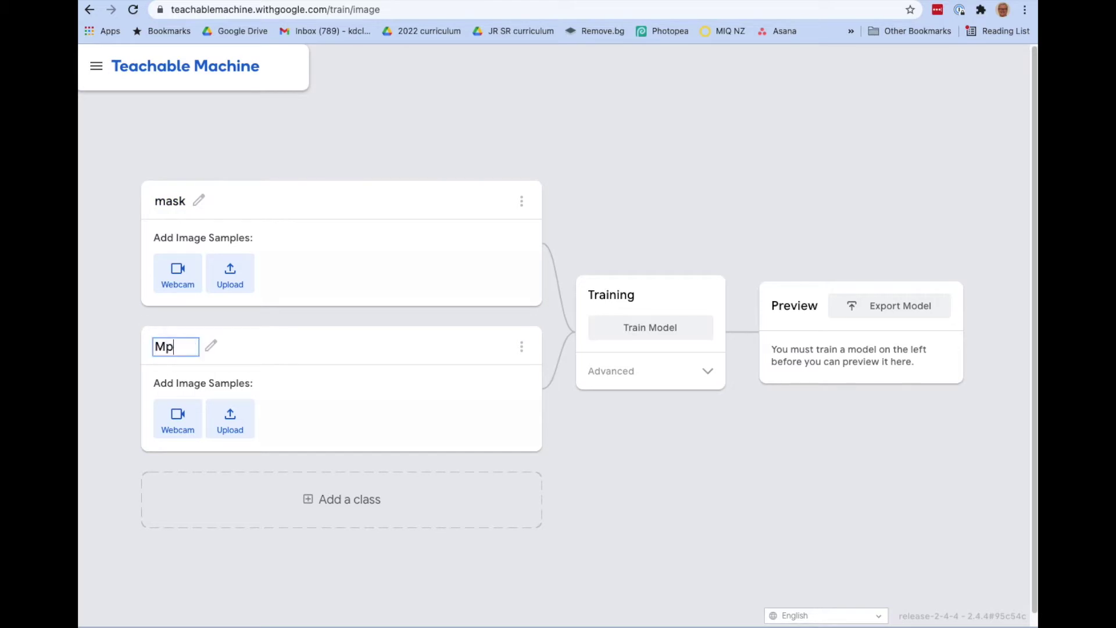
pyautogui.press('BackSpace')
pyautogui.press('BackSpace')
pyautogui.write('NoMask')
pyautogui.press('Return')
# Add a third class and name it IncorrectMask
pyautogui.click(289, 510)
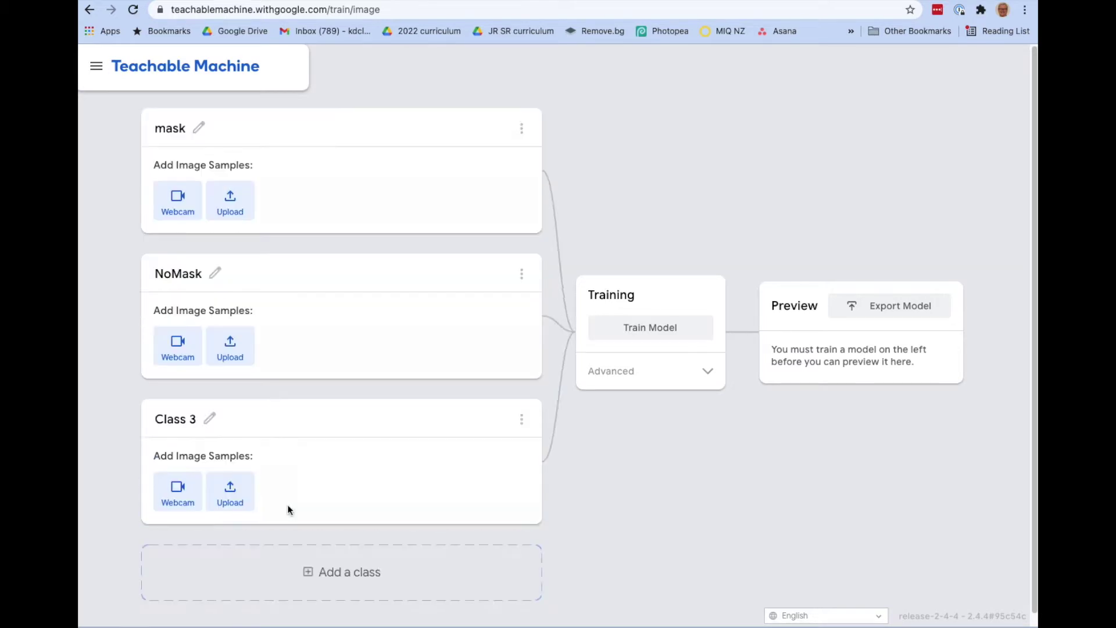
pyautogui.click(174, 420)
pyautogui.write('Inc')
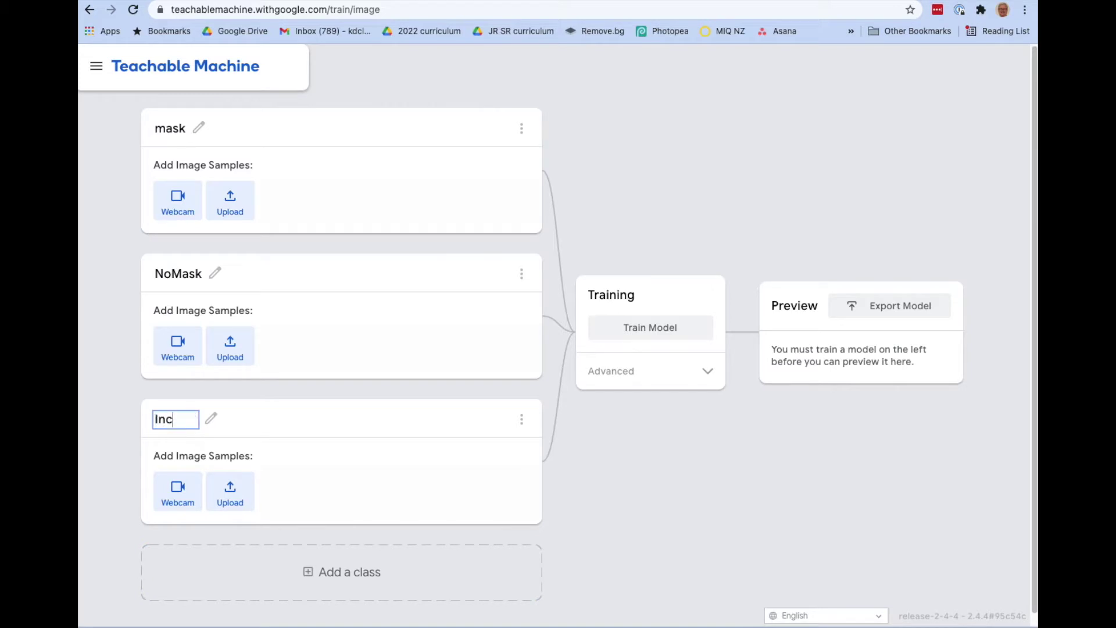
pyautogui.write('orrectMask')
pyautogui.press('Return')
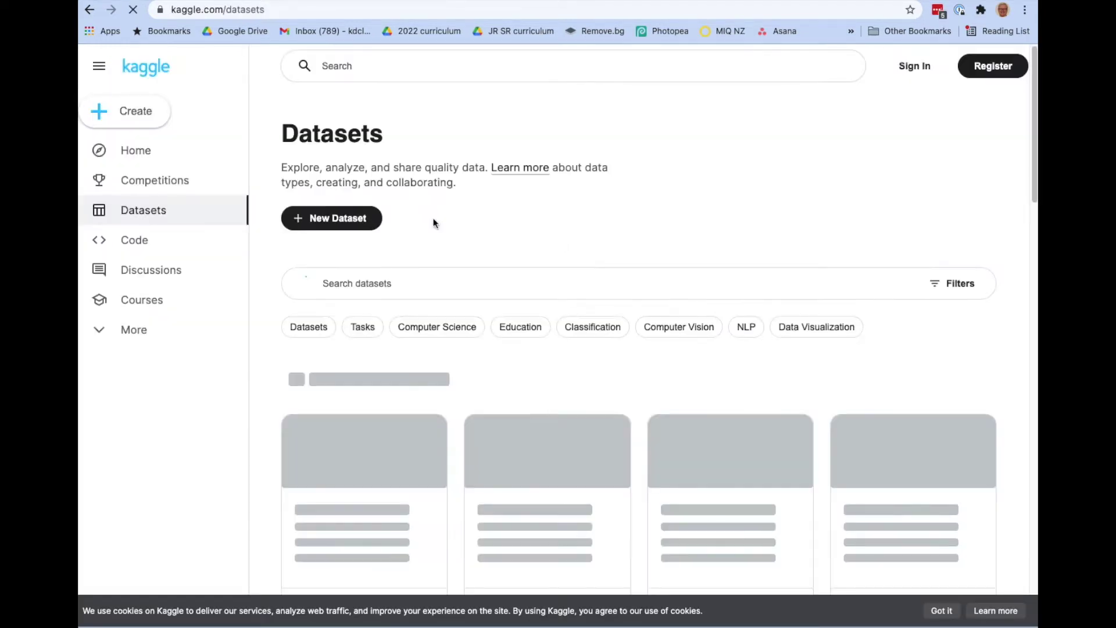
# Find the Face Mask Detection 12K Images dataset on Kaggle, sign in and download it
pyautogui.click(353, 67)
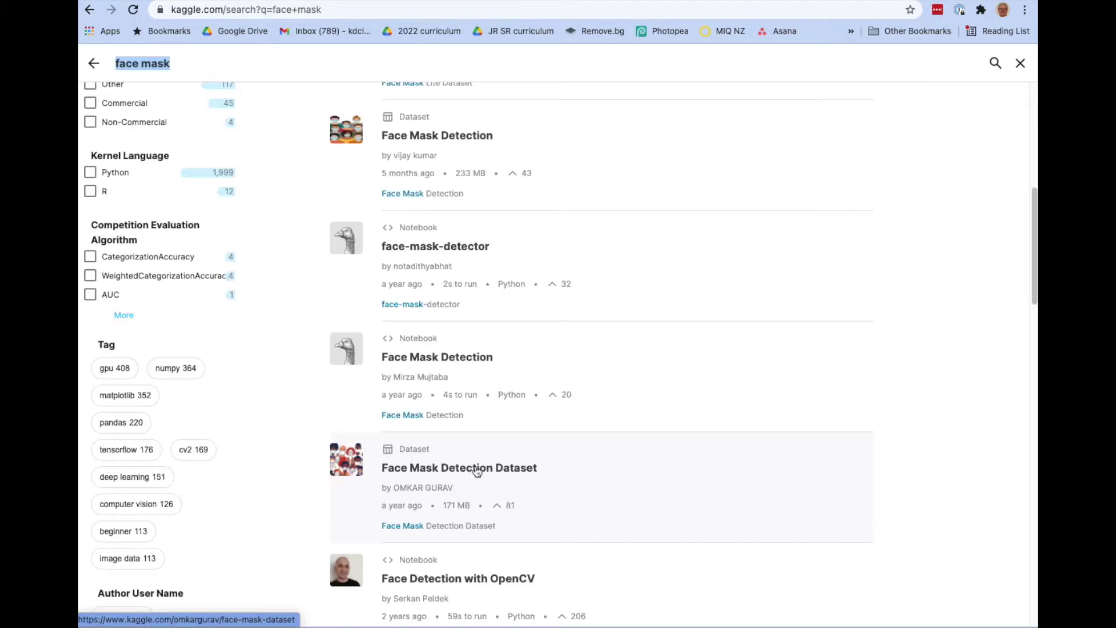
pyautogui.click(478, 471)
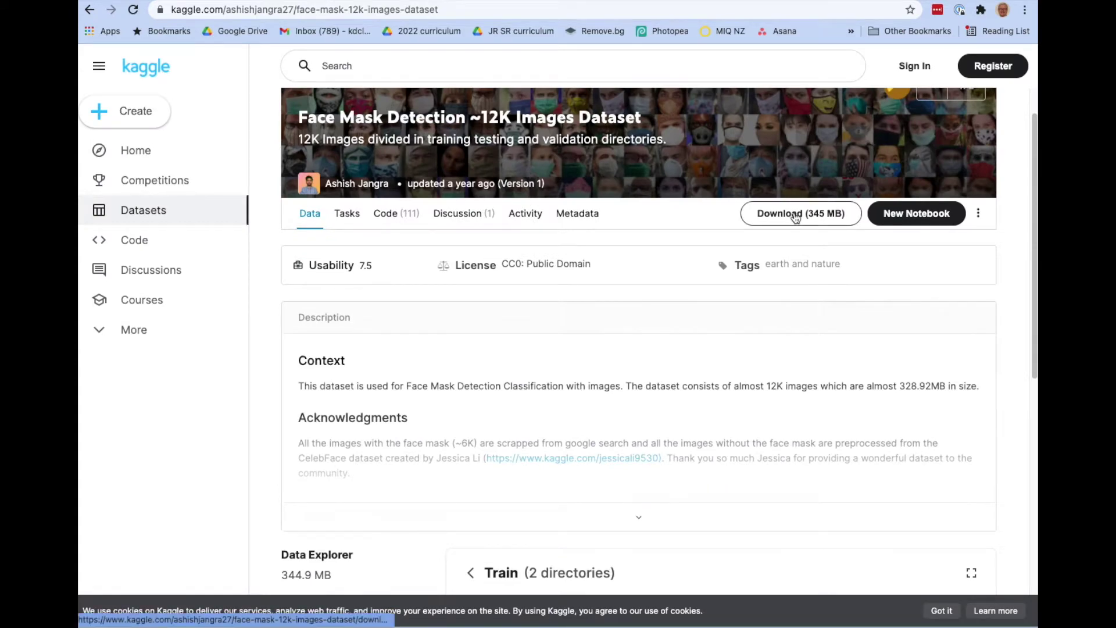
pyautogui.click(796, 218)
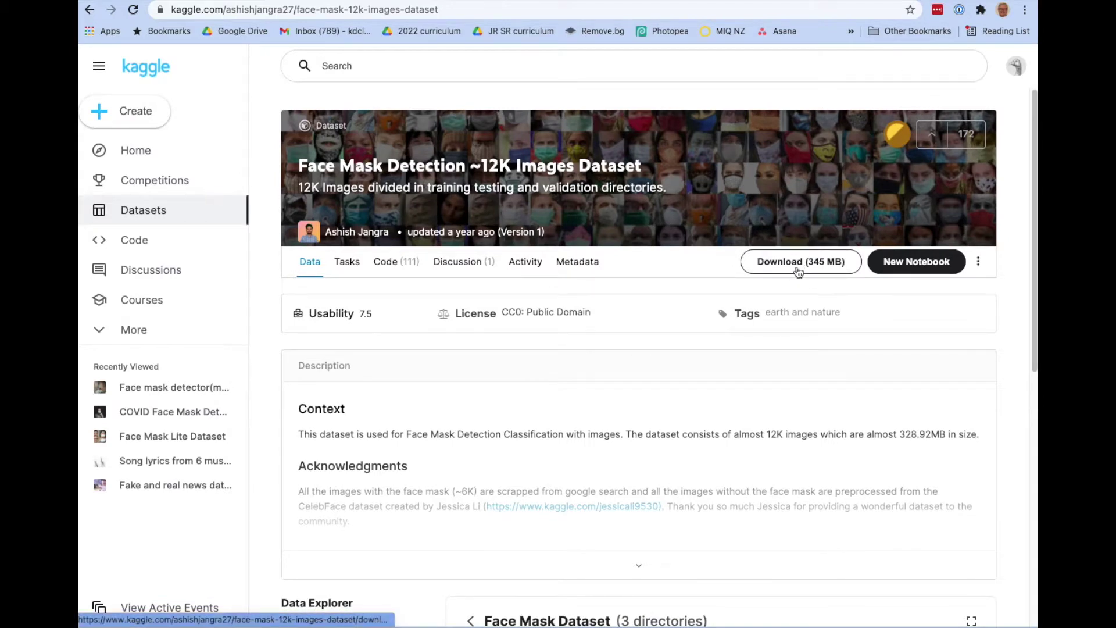
pyautogui.click(798, 262)
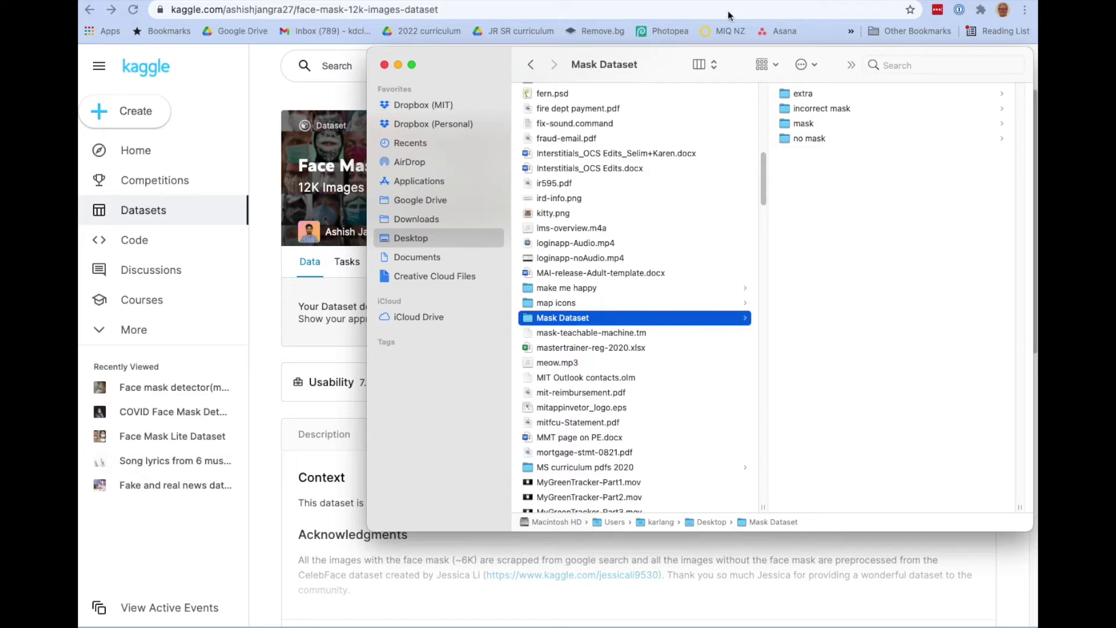
# Browse the incorrect mask, mask and no mask folders in Finder, previewing sample images
pyautogui.click(809, 108)
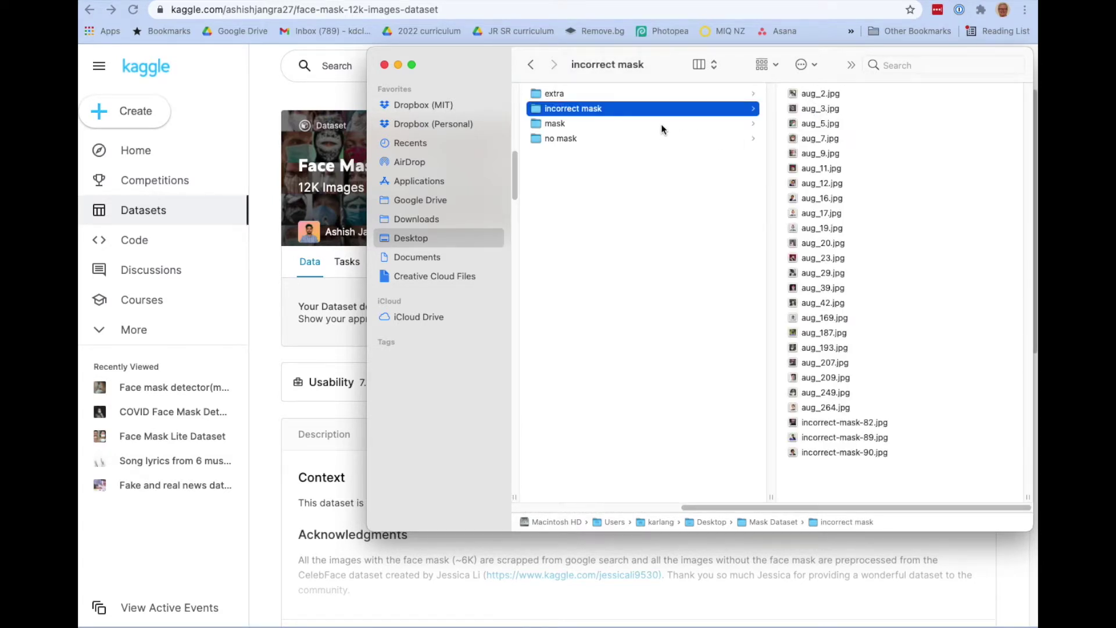
pyautogui.click(661, 124)
pyautogui.click(584, 141)
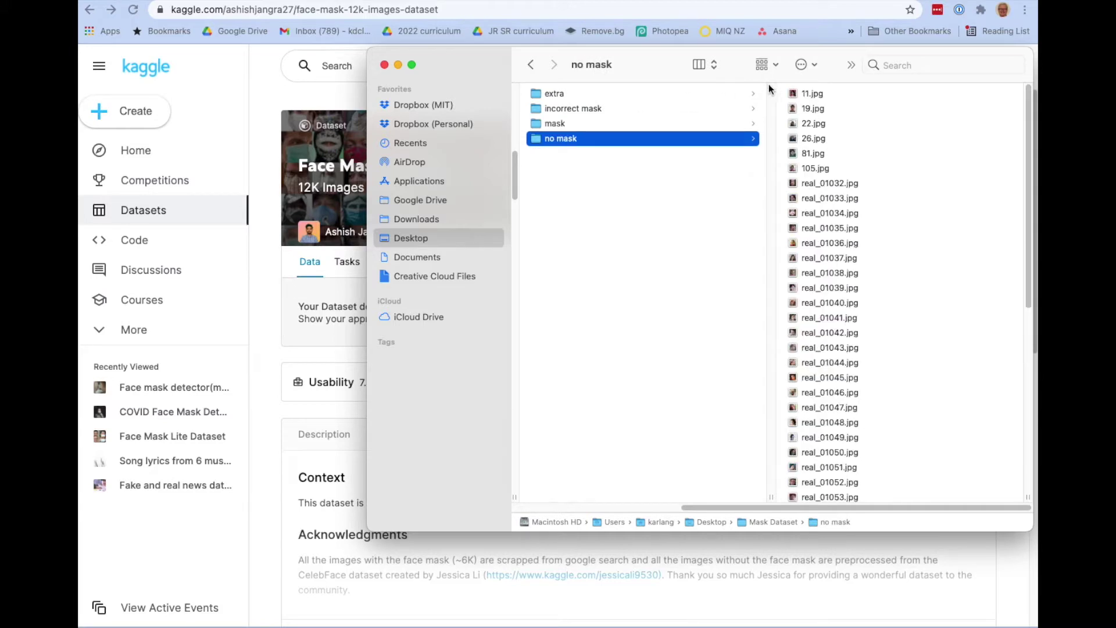
pyautogui.click(801, 95)
pyautogui.click(816, 184)
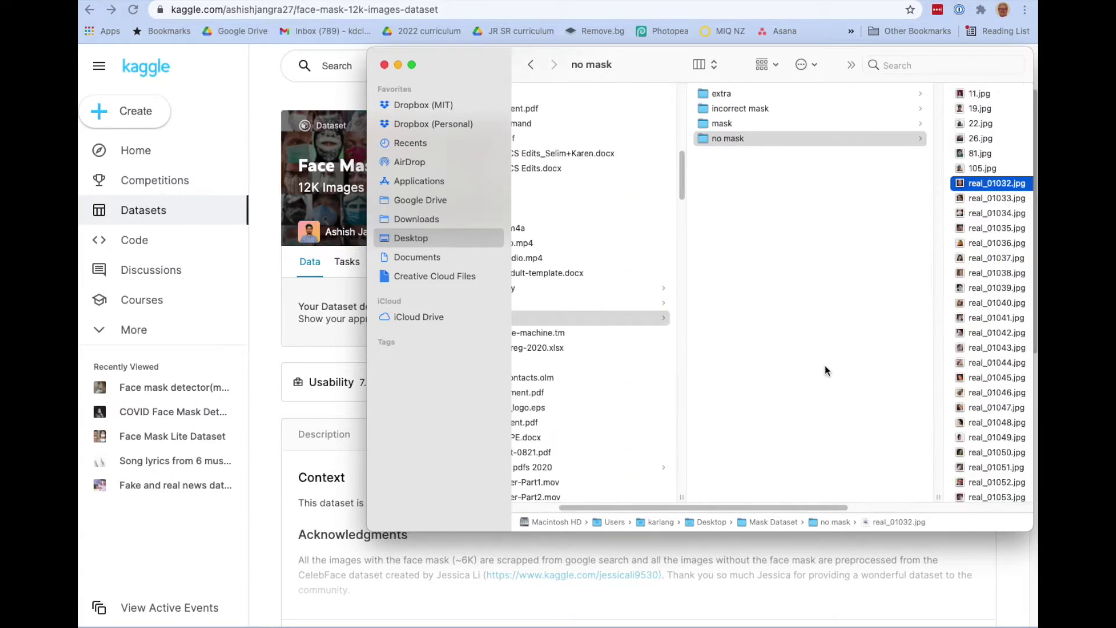
pyautogui.hscroll(1, 825, 371)
pyautogui.click(706, 125)
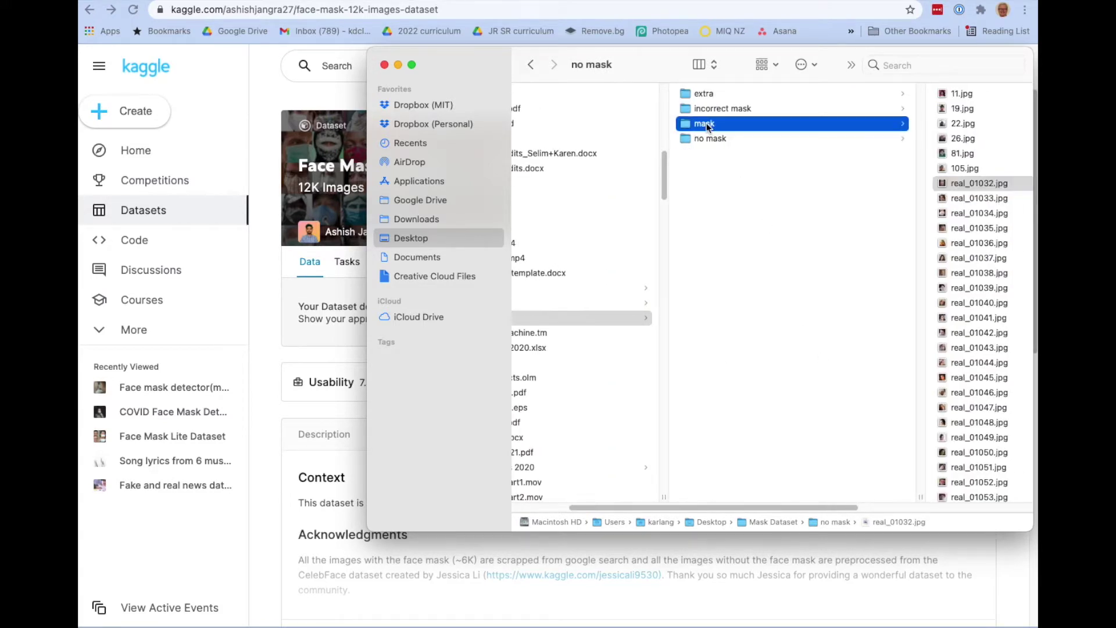
pyautogui.click(822, 96)
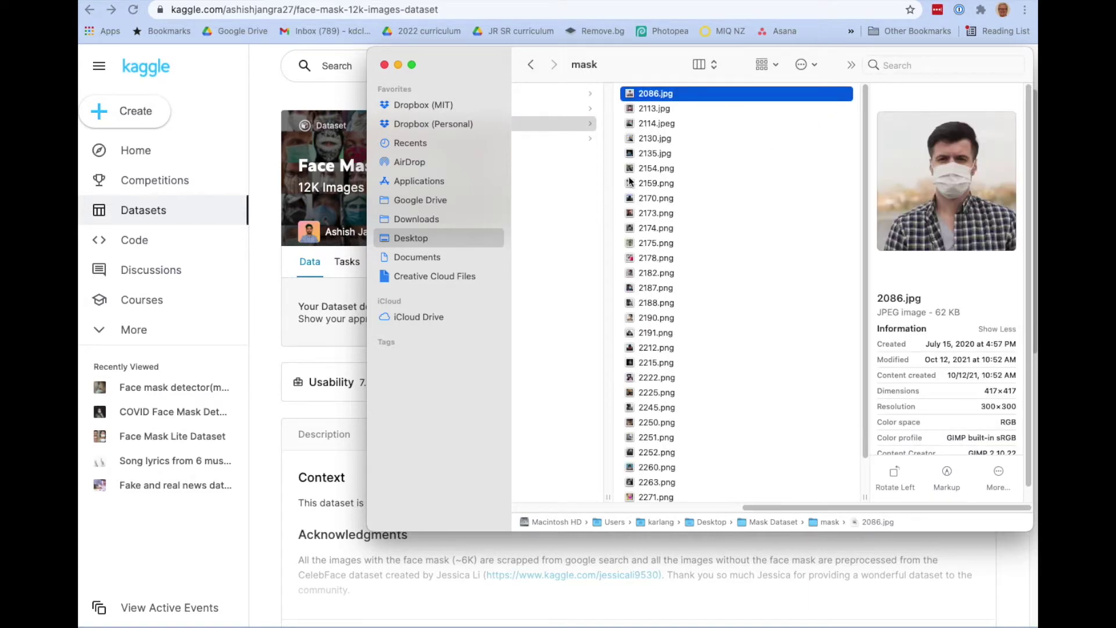
# Step back through the dataset folder list and preview another no-mask photo
pyautogui.press('Left')
pyautogui.press('Up')
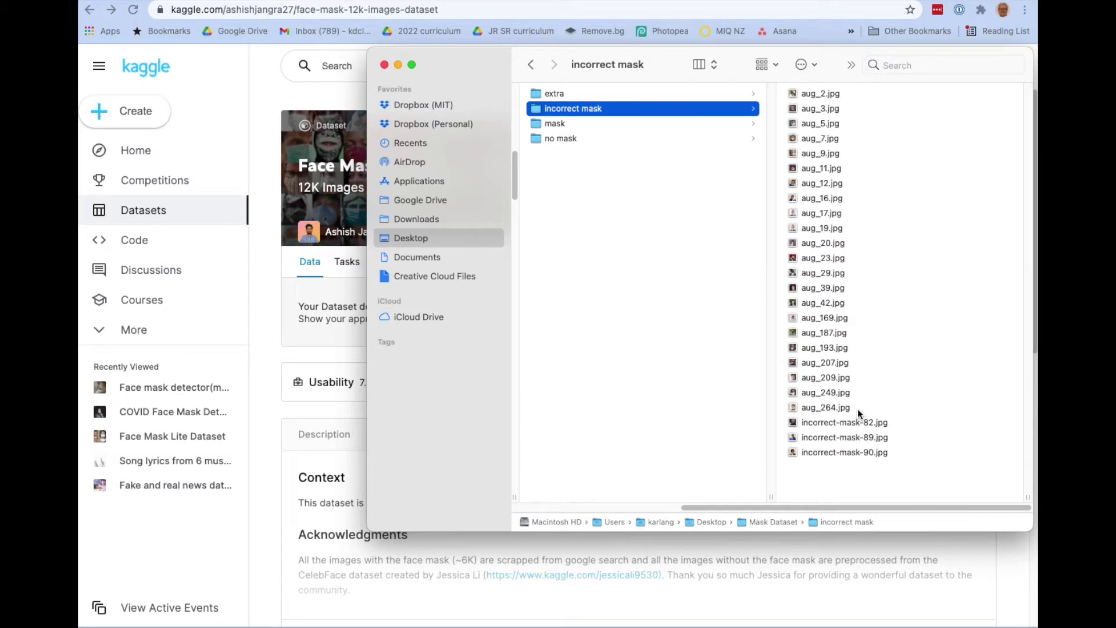
pyautogui.click(583, 127)
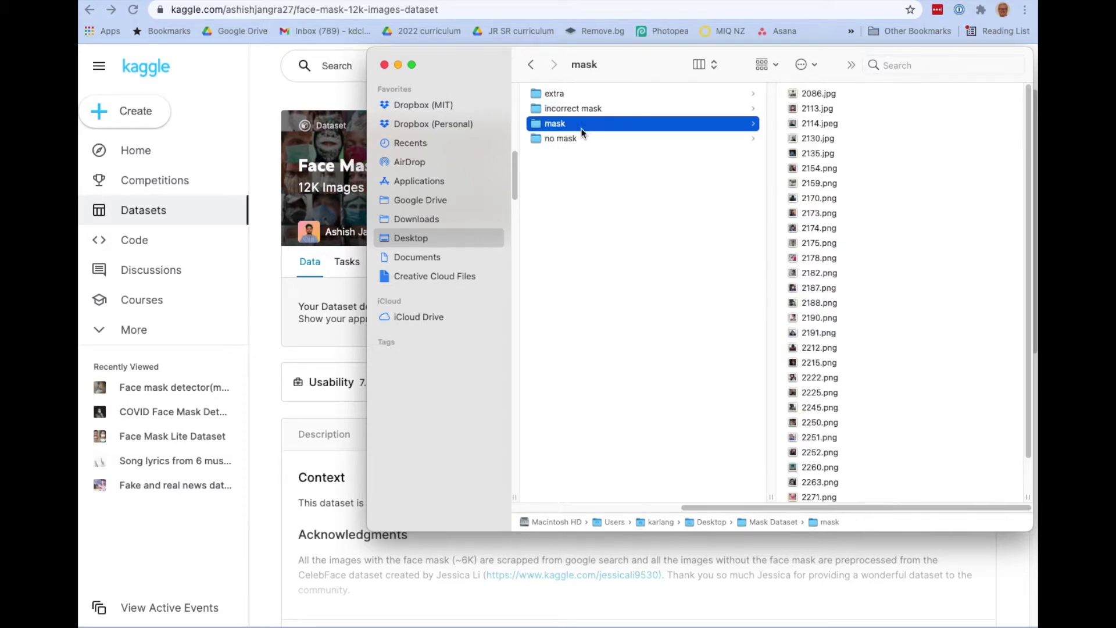
pyautogui.click(569, 140)
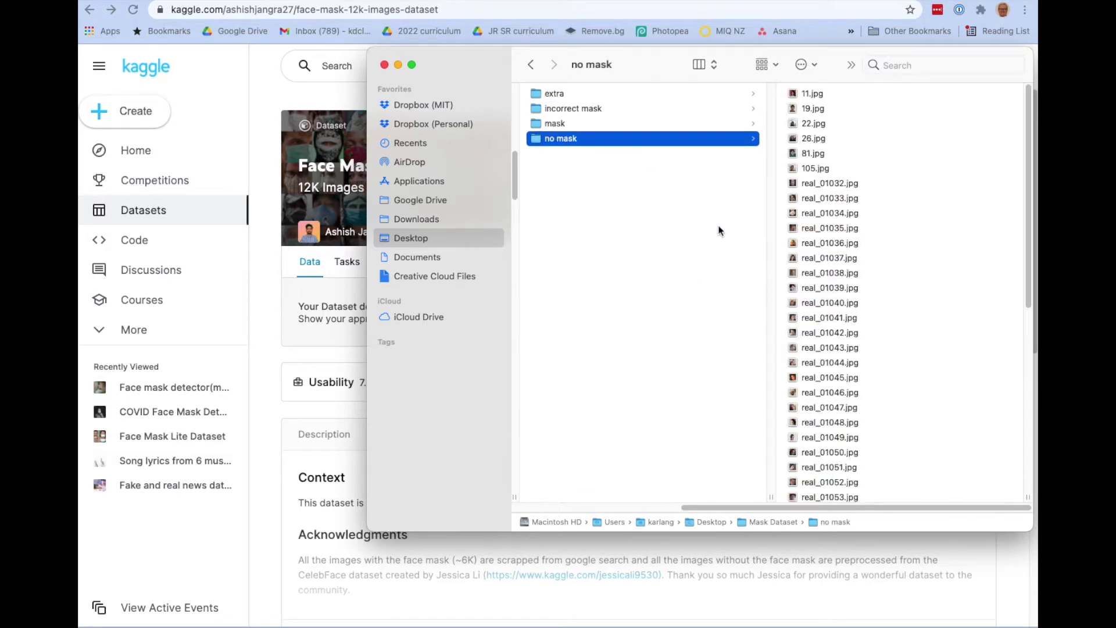
pyautogui.click(832, 332)
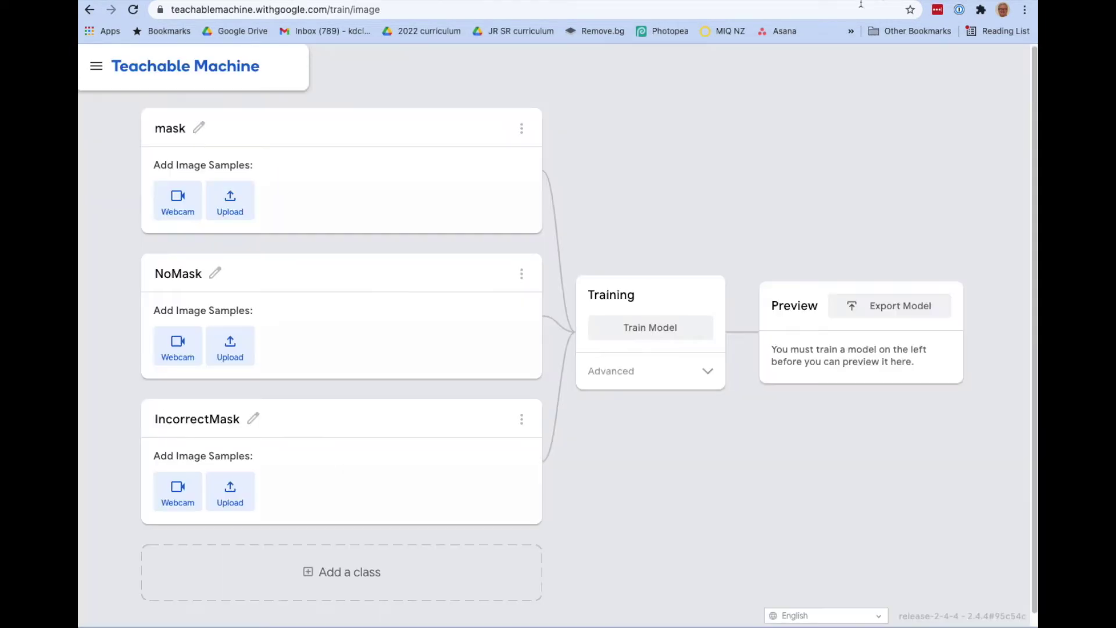
# Select 25 masked-face images (2086.jpg through 2252.png) and drop them into the mask class
pyautogui.click(229, 203)
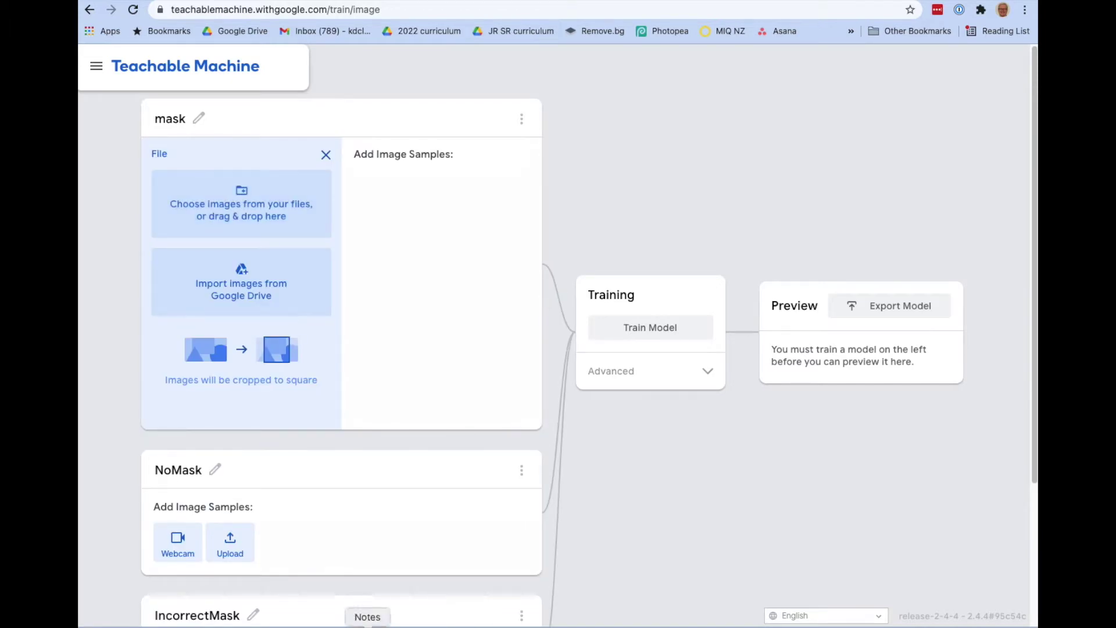
pyautogui.click(334, 621)
pyautogui.hscroll(-5, 634, 363)
pyautogui.hscroll(-5, 633, 363)
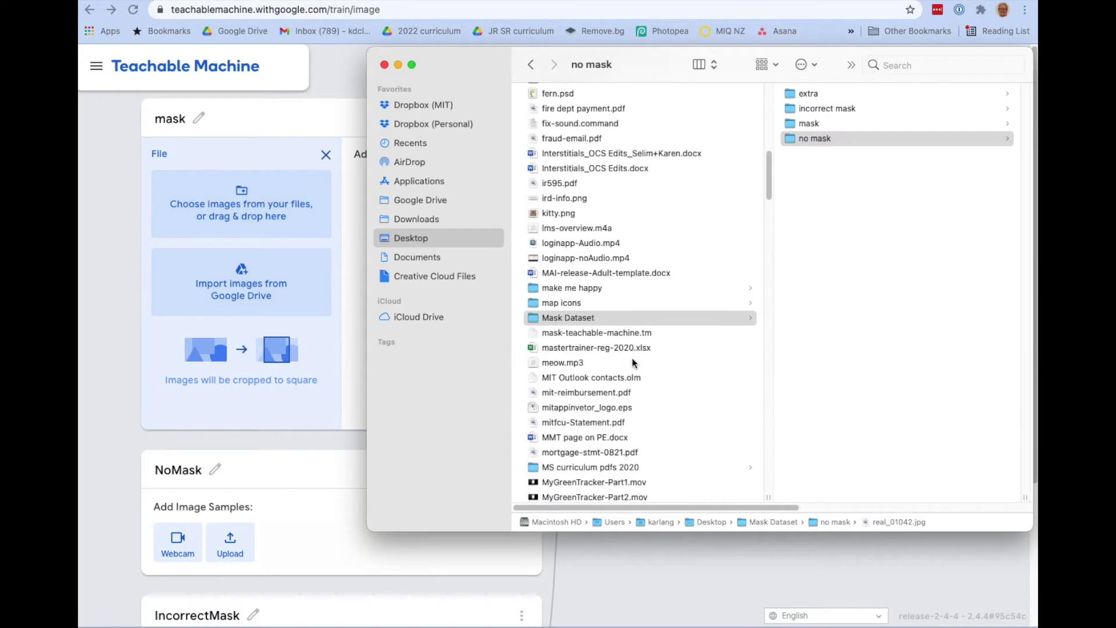
pyautogui.click(798, 123)
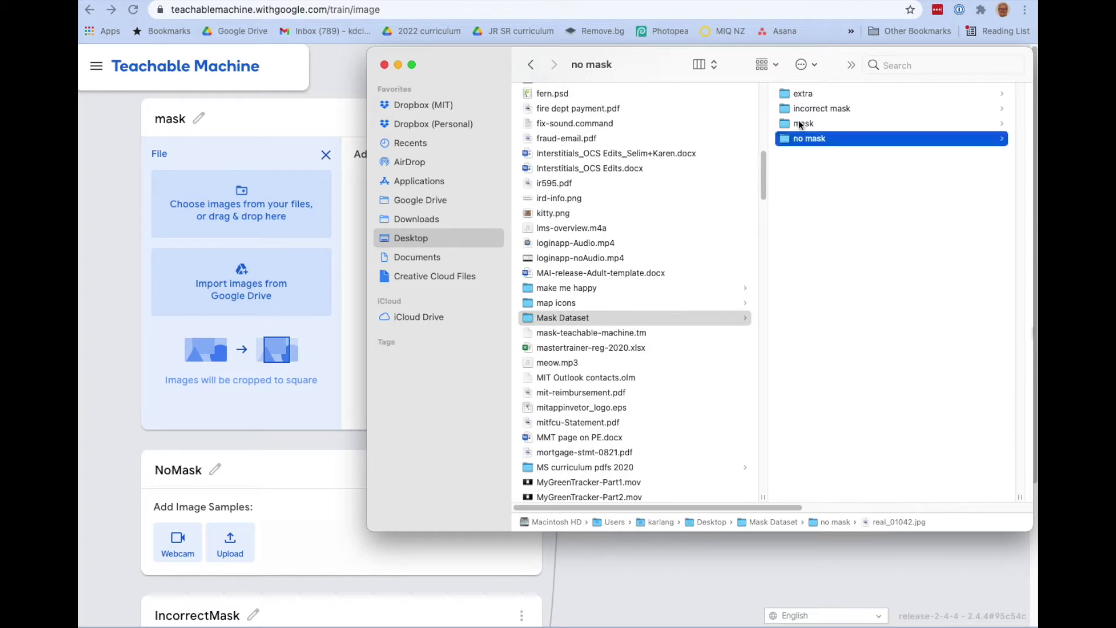
pyautogui.click(803, 96)
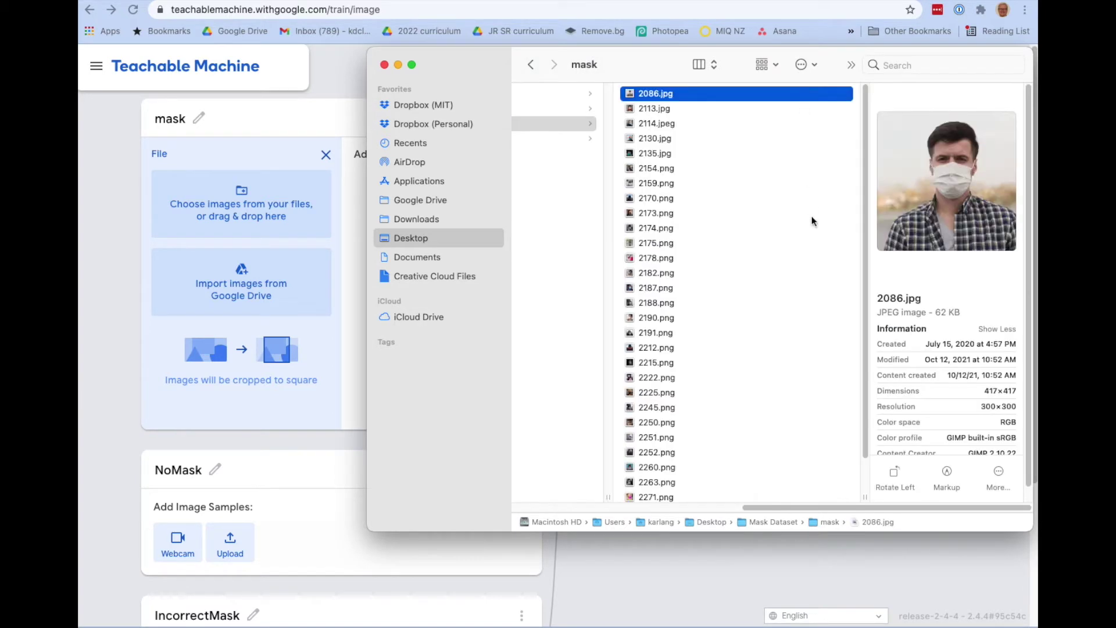
pyautogui.keyDown('shift'); pyautogui.click(647, 406); pyautogui.keyUp('shift')
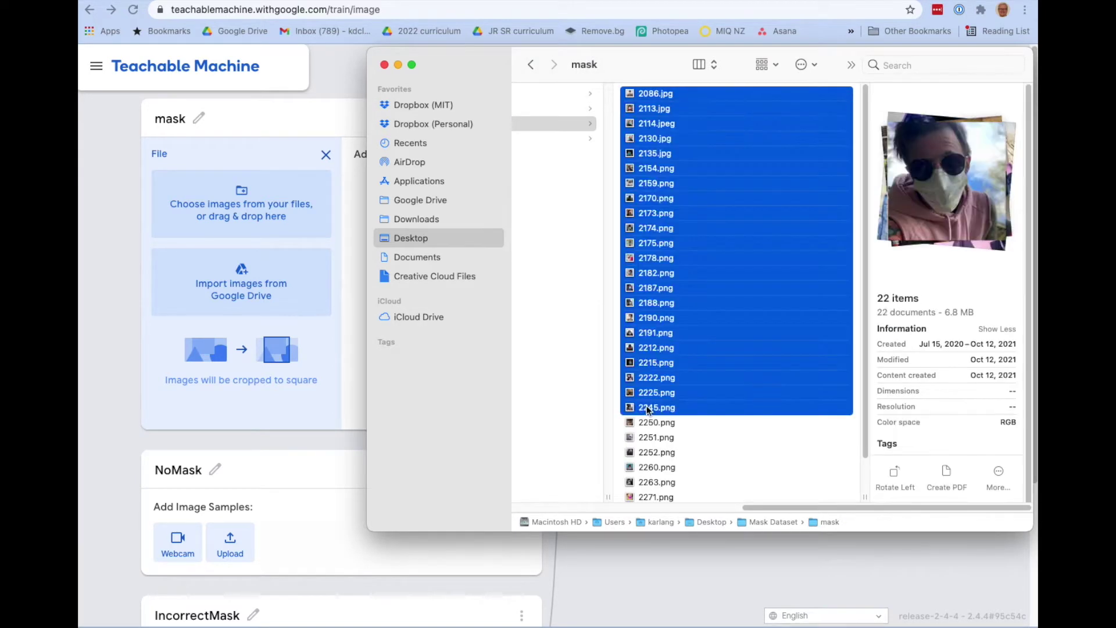
pyautogui.keyDown('shift'); pyautogui.click(660, 470); pyautogui.keyUp('shift')
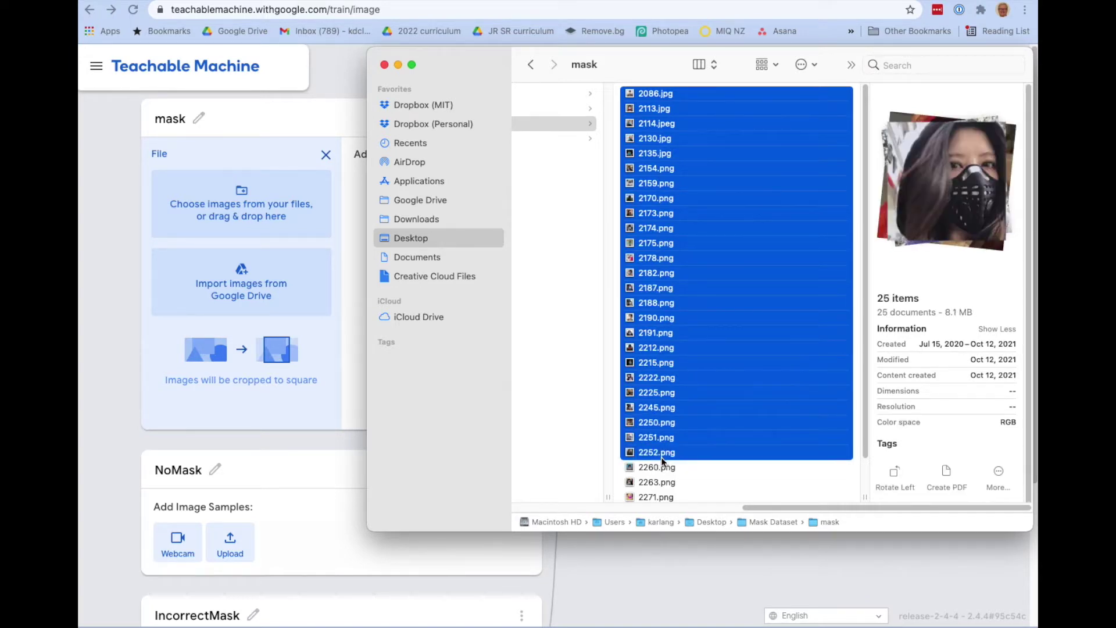
pyautogui.moveTo(656, 416); pyautogui.dragTo(252, 210)
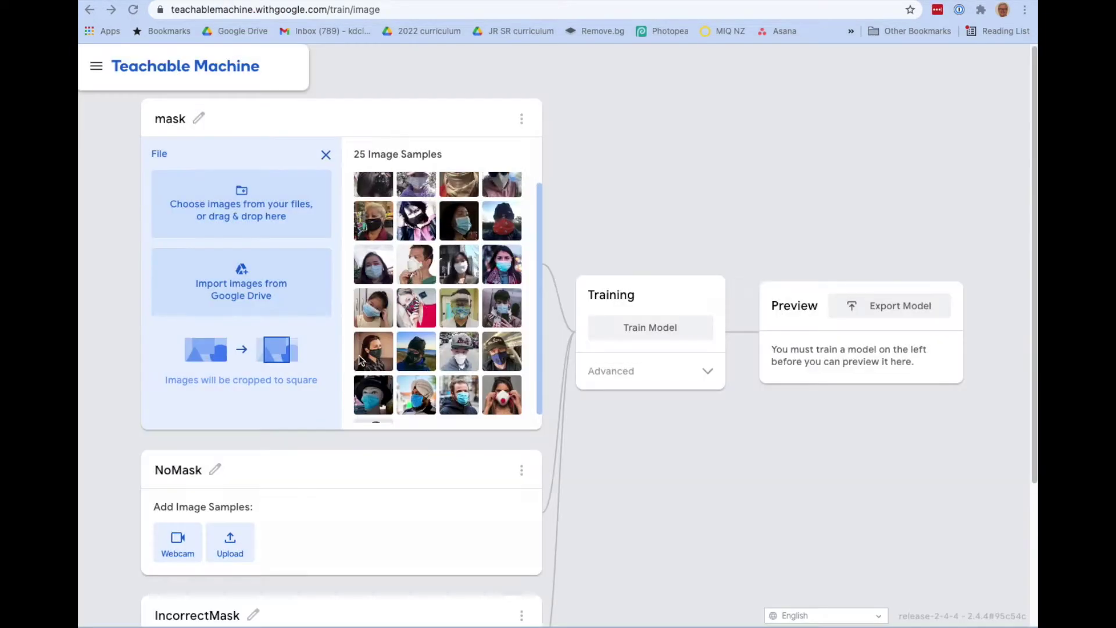
pyautogui.scroll(-2, 359, 360)
pyautogui.scroll(-2, 257, 501)
pyautogui.scroll(-3, 257, 500)
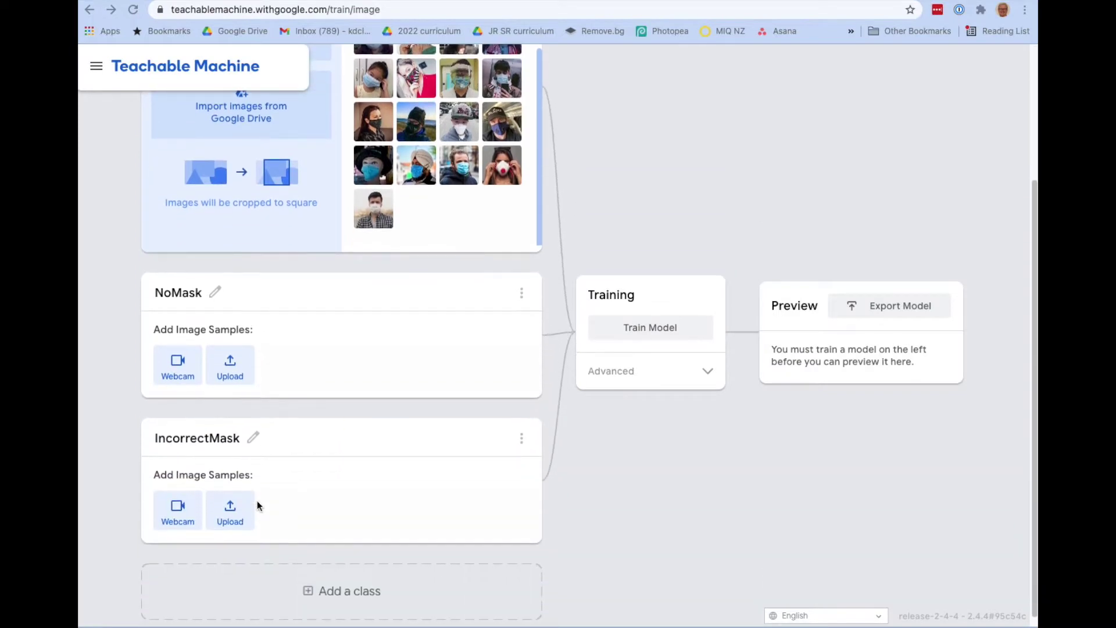
# Drop 25 unmasked face images into the NoMask class and review both classes' samples
pyautogui.click(233, 361)
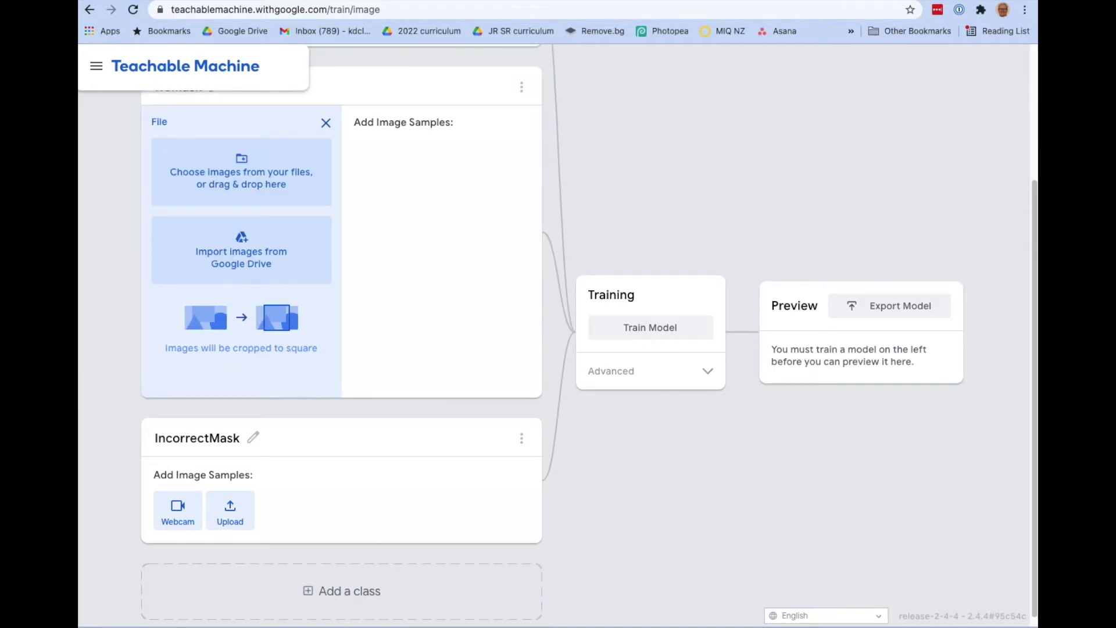
pyautogui.click(284, 625)
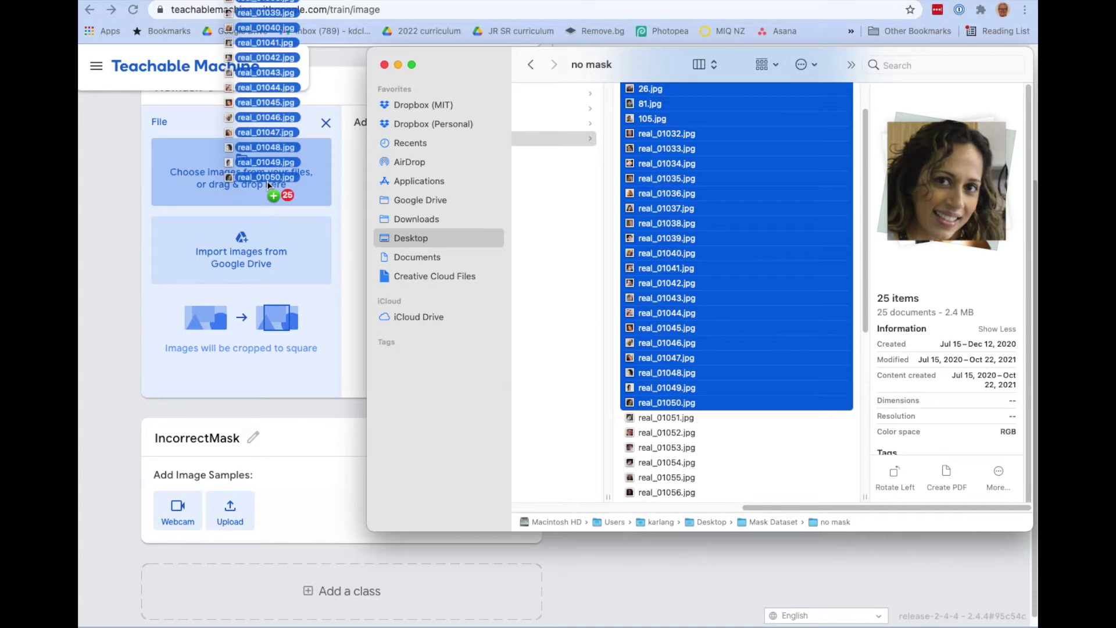
pyautogui.moveTo(628, 387); pyautogui.dragTo(267, 181)
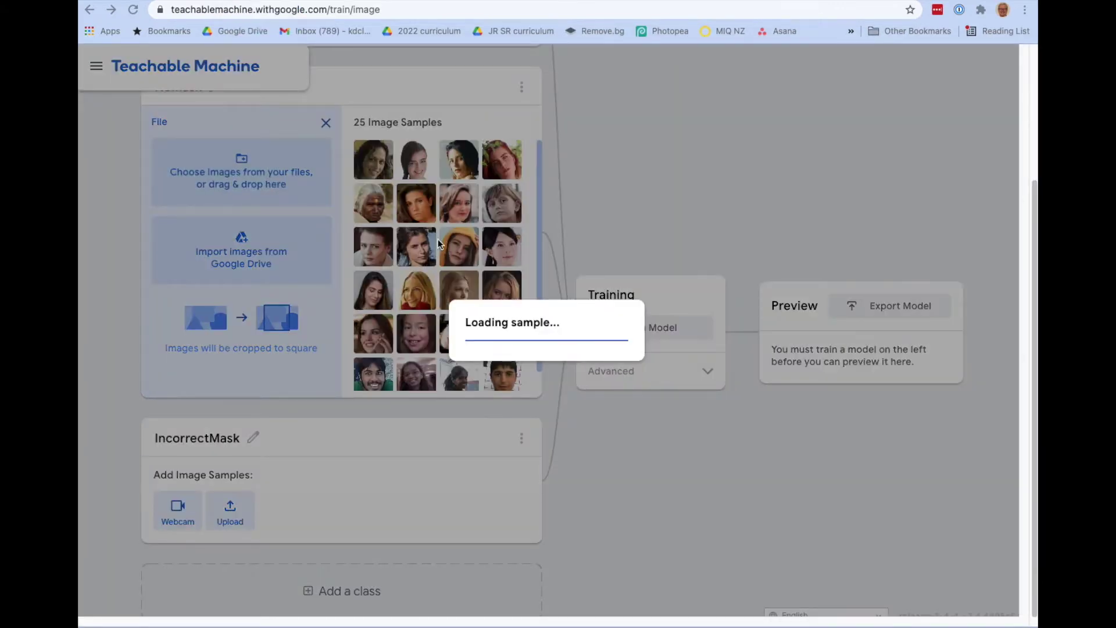
pyautogui.scroll(-2, 449, 349)
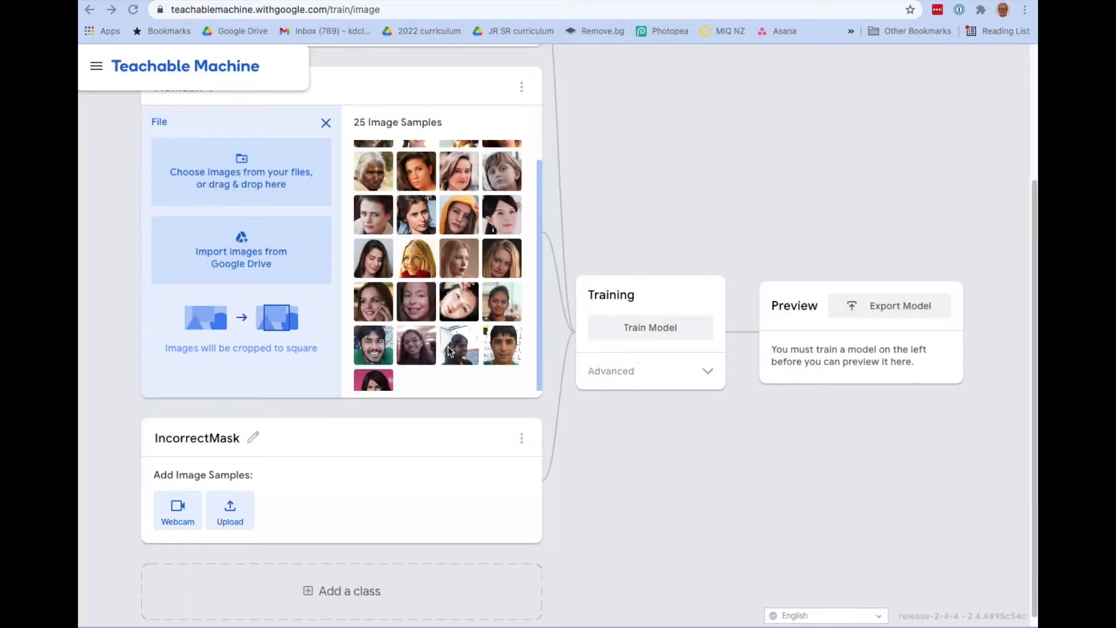
pyautogui.scroll(2, 449, 349)
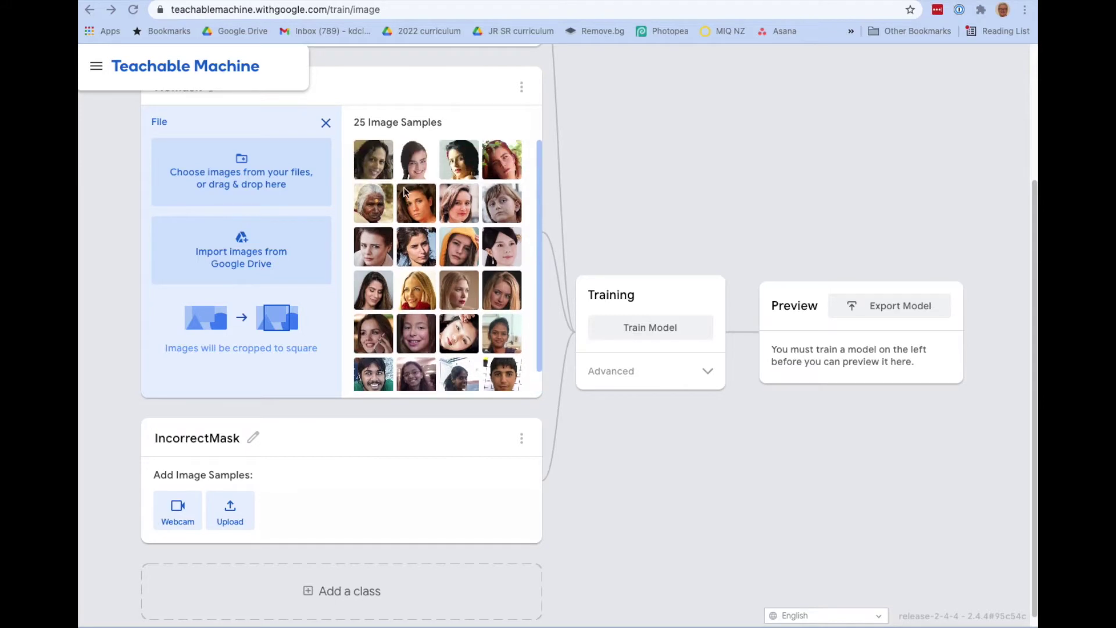
pyautogui.scroll(2, 463, 250)
pyautogui.scroll(2, 463, 250)
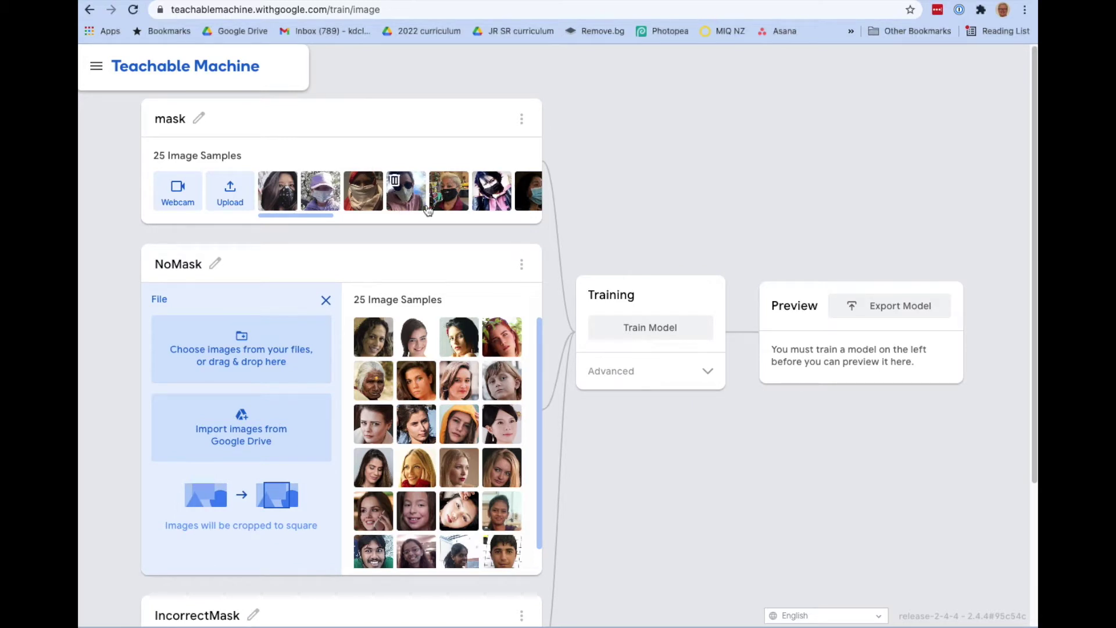
pyautogui.click(228, 193)
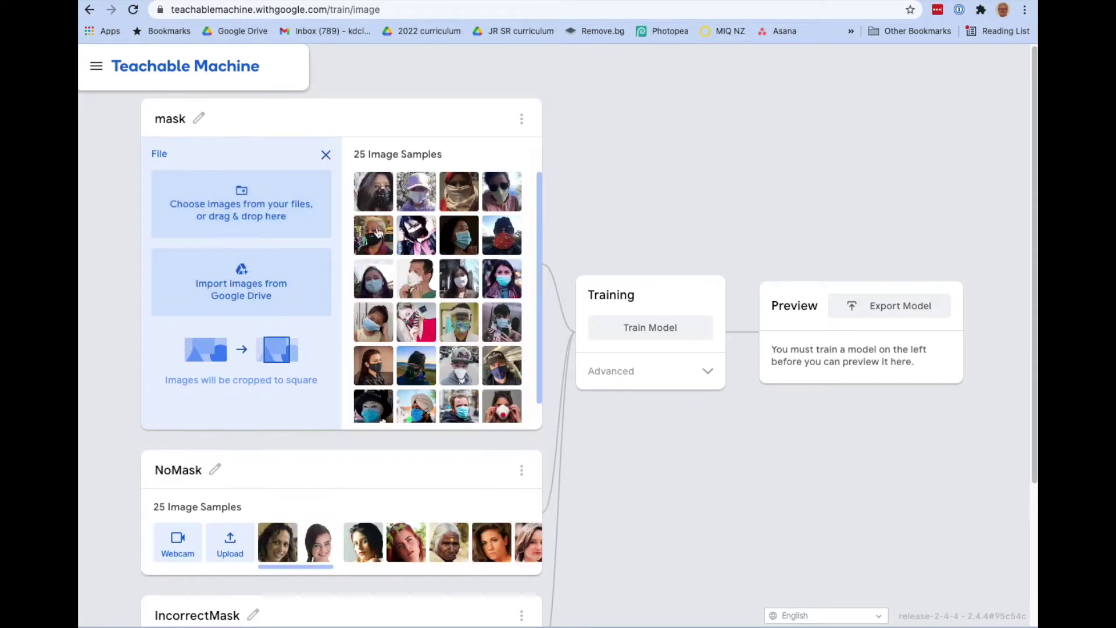
pyautogui.scroll(-3, 390, 254)
pyautogui.scroll(2, 405, 307)
pyautogui.scroll(-1, 420, 322)
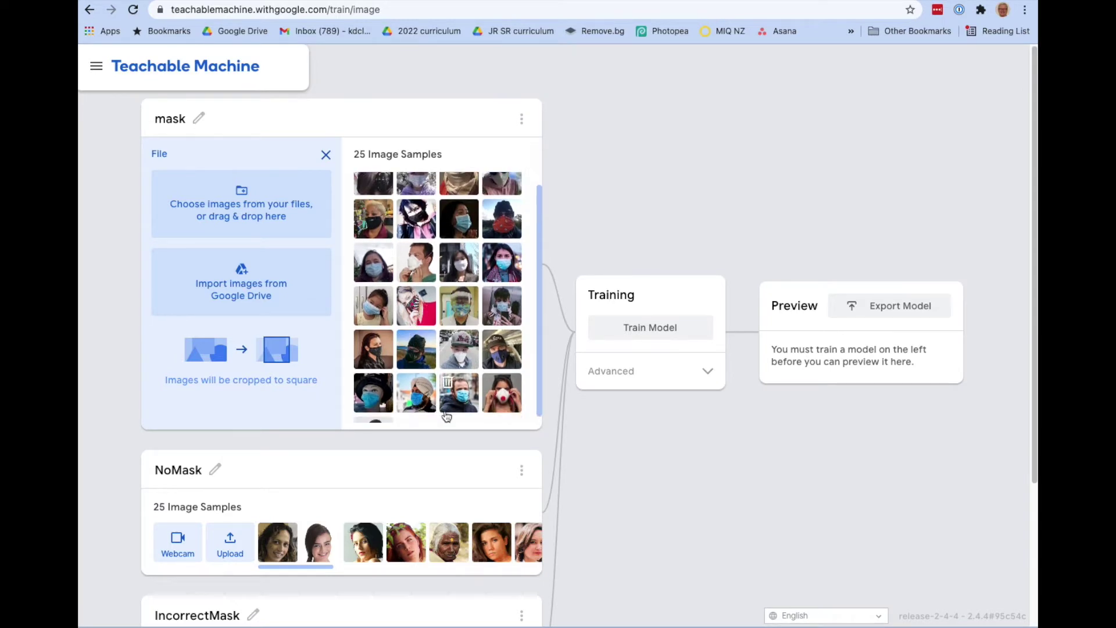
pyautogui.scroll(-3, 446, 417)
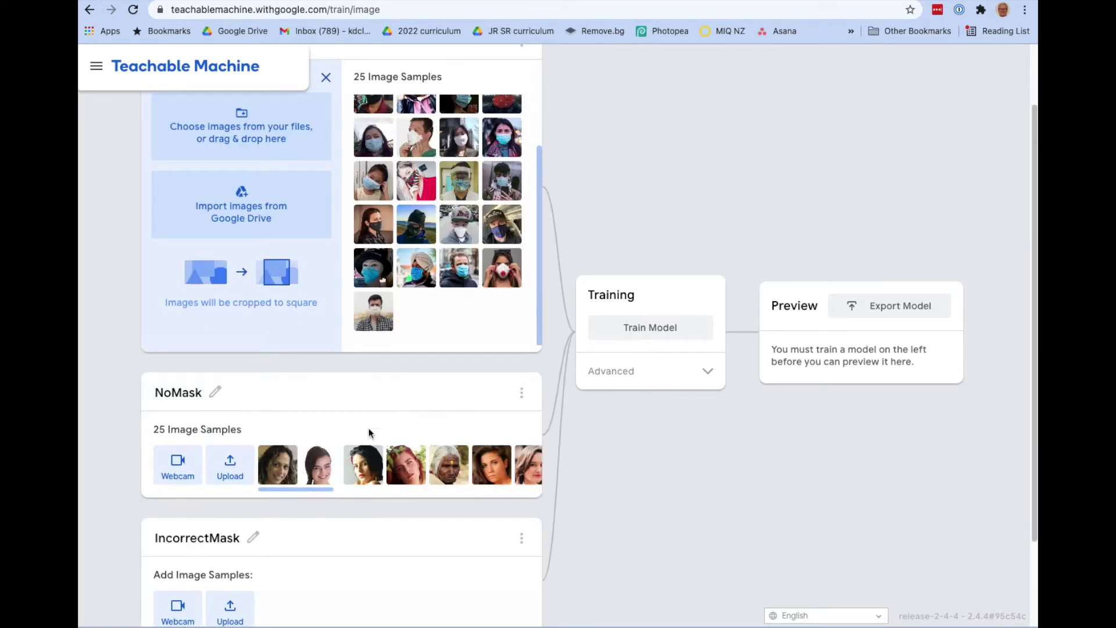
pyautogui.click(225, 465)
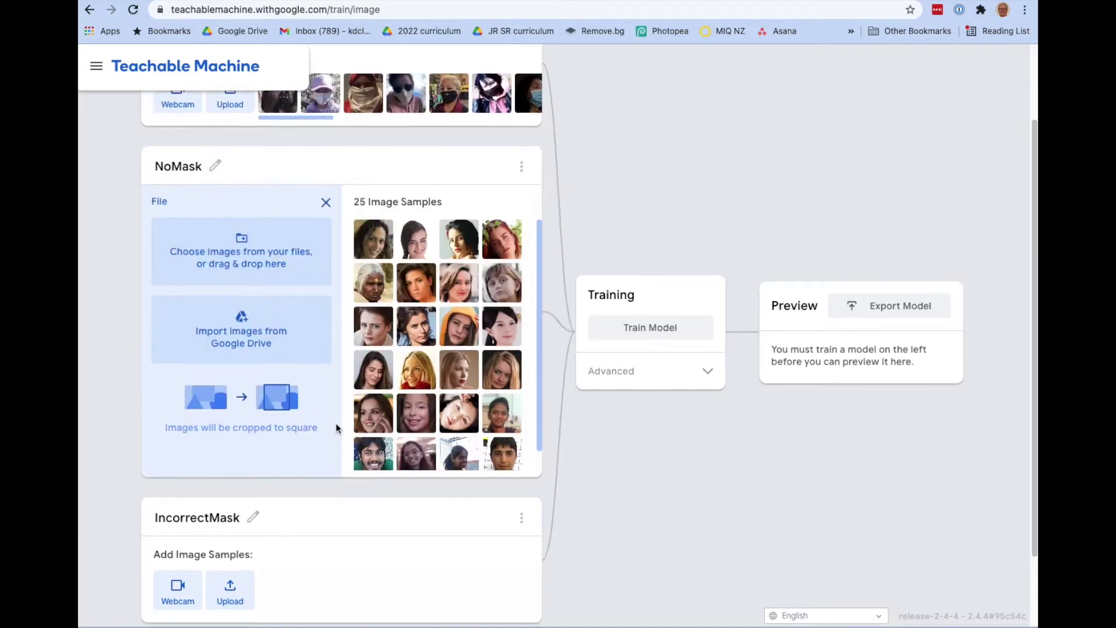
pyautogui.scroll(-1, 336, 427)
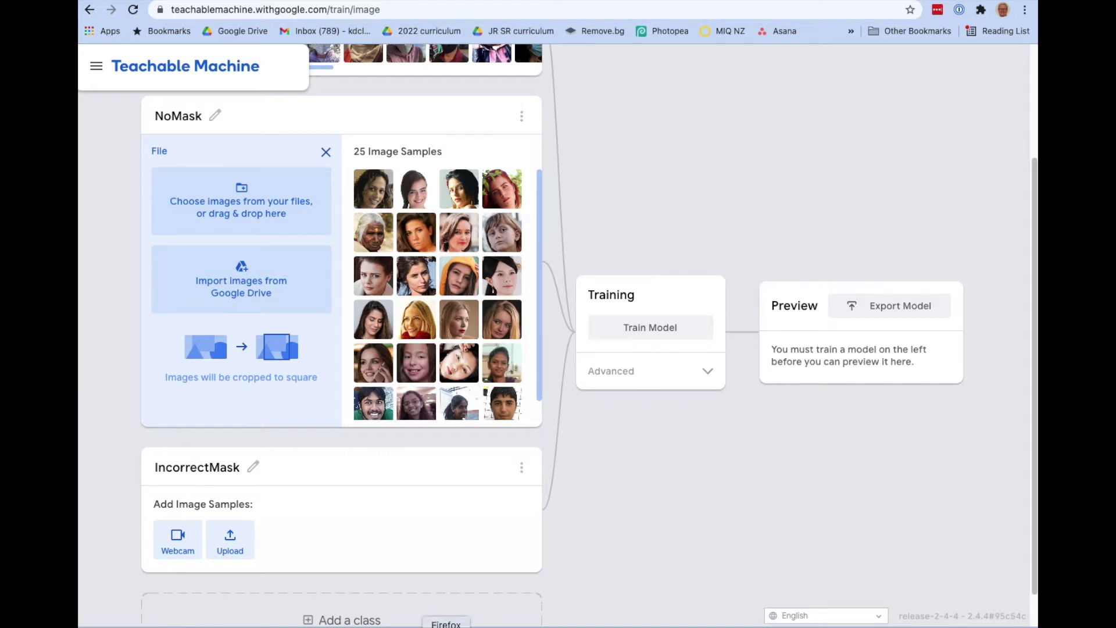
# Select all 25 incorrect-mask images starting at aug_2.jpg and drop them into IncorrectMask
pyautogui.click(230, 542)
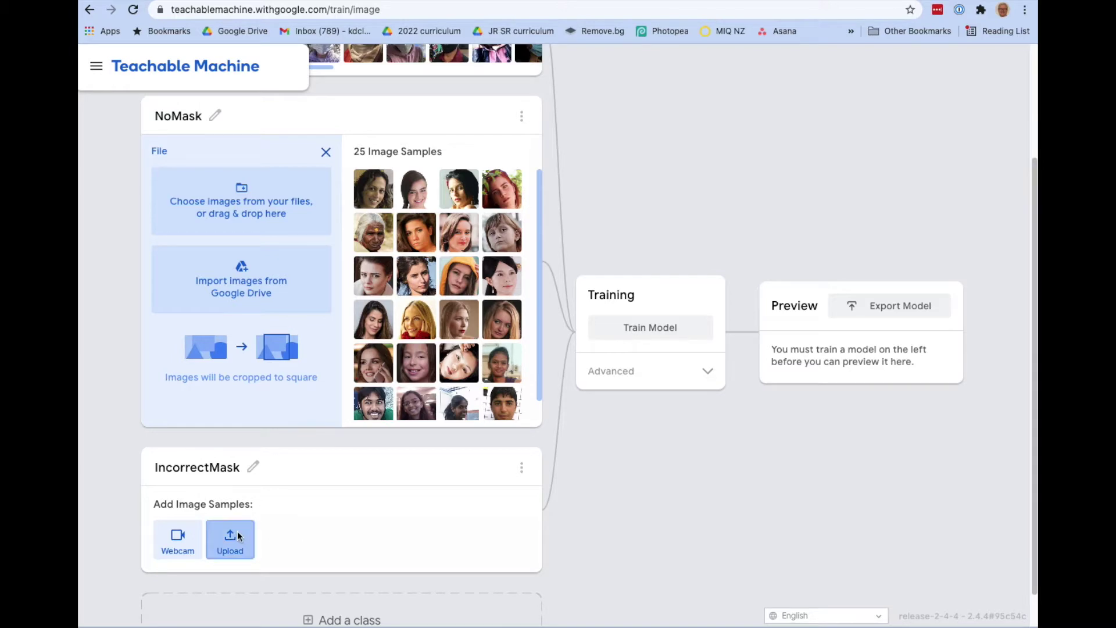
pyautogui.click(241, 352)
pyautogui.click(794, 92)
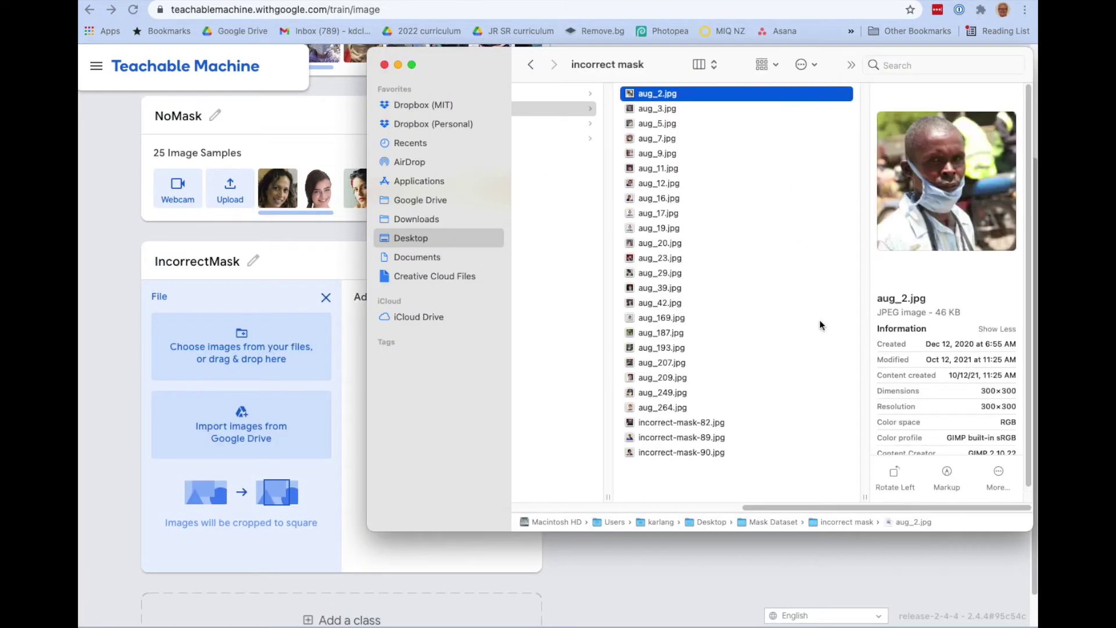
pyautogui.keyDown('shift'); pyautogui.click(701, 406); pyautogui.keyUp('shift')
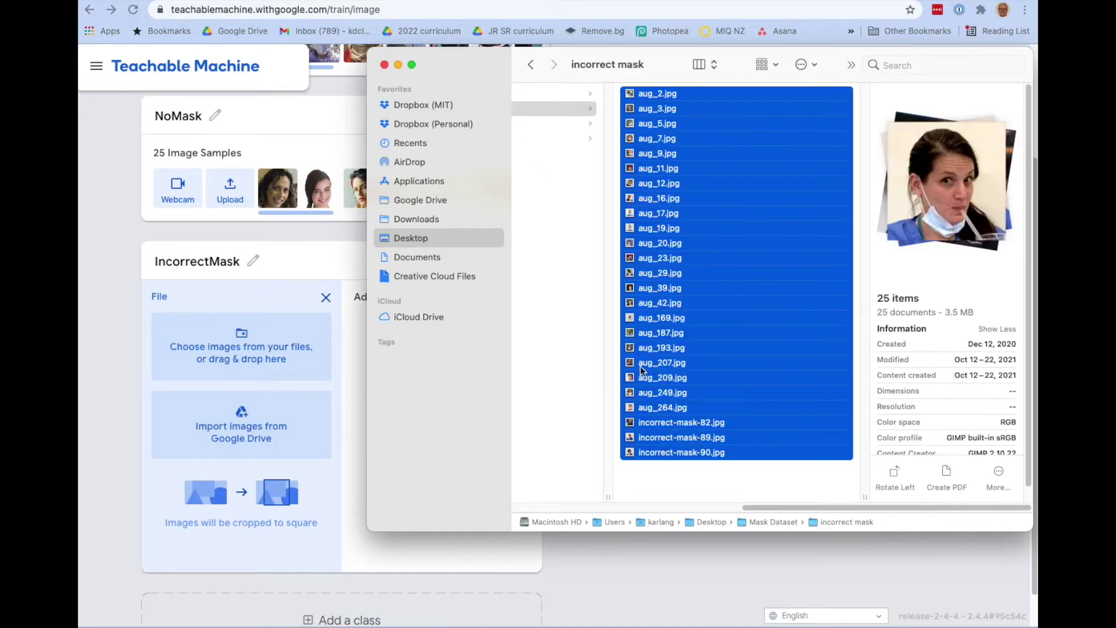
pyautogui.moveTo(284, 360); pyautogui.dragTo(274, 341)
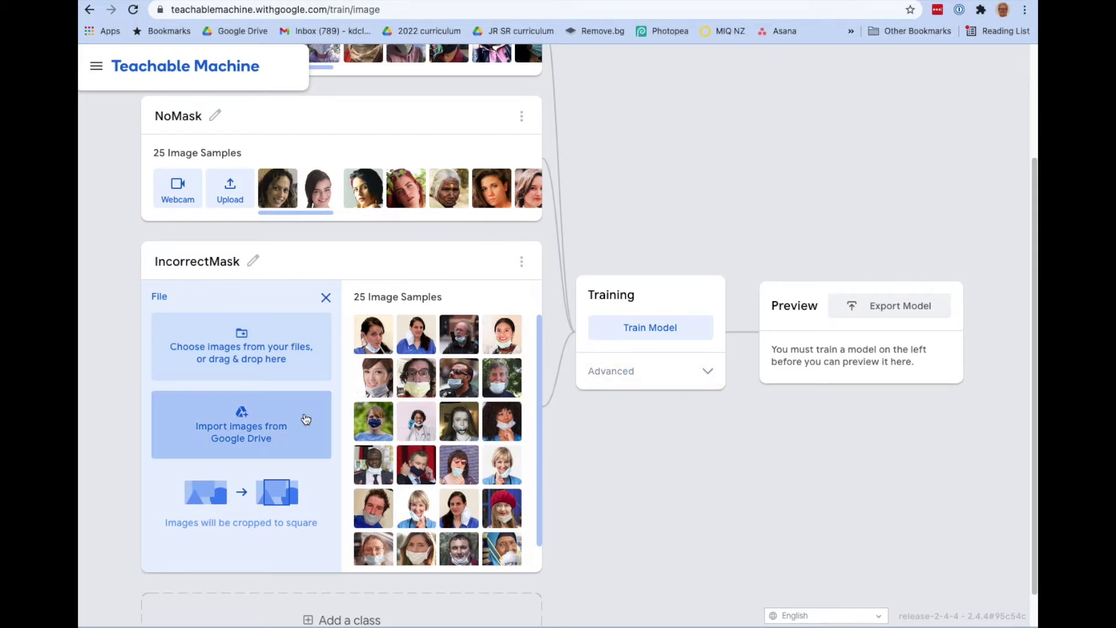
pyautogui.click(325, 296)
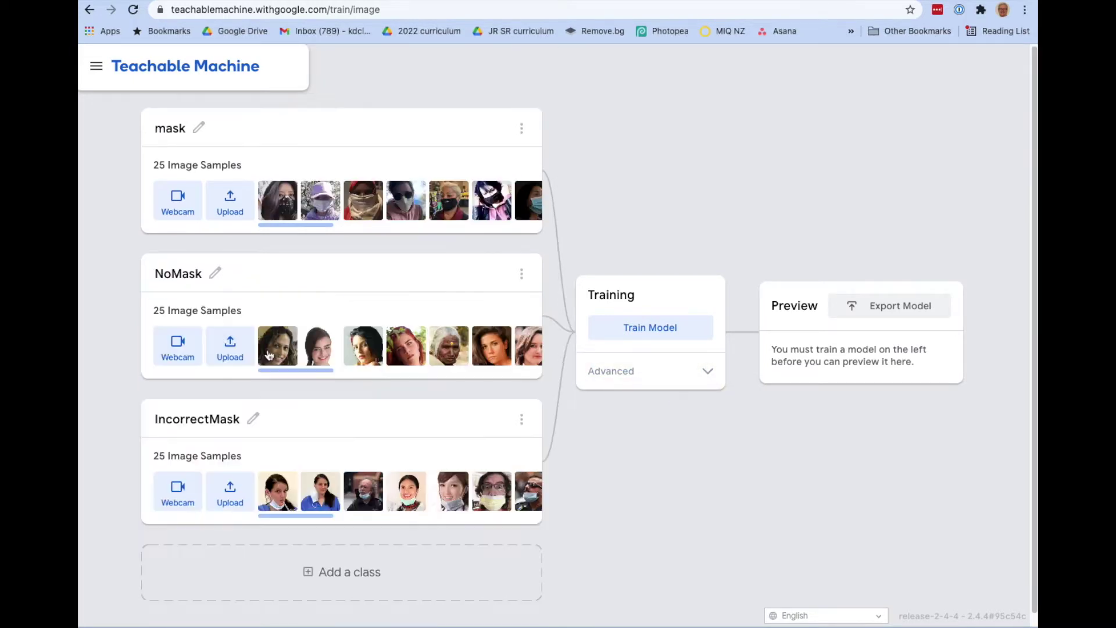
# Record webcam samples wearing the mask, wearing it incorrectly, and start capture for NoMask
pyautogui.click(178, 203)
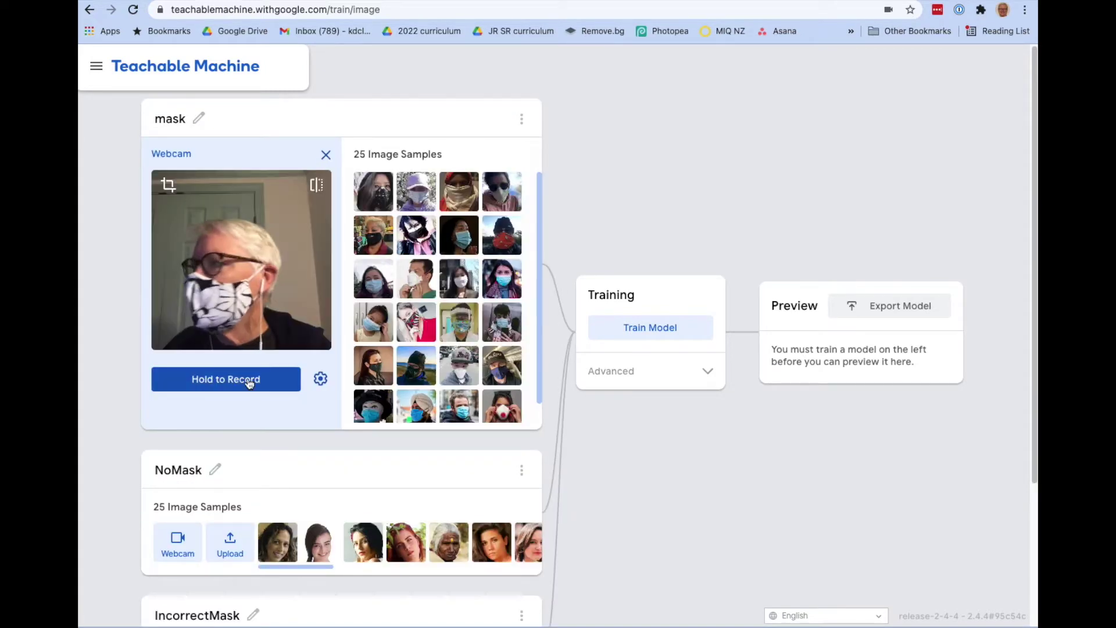
pyautogui.moveTo(250, 380); pyautogui.dragTo(249, 382)
pyautogui.scroll(-2, 177, 558)
pyautogui.click(177, 558)
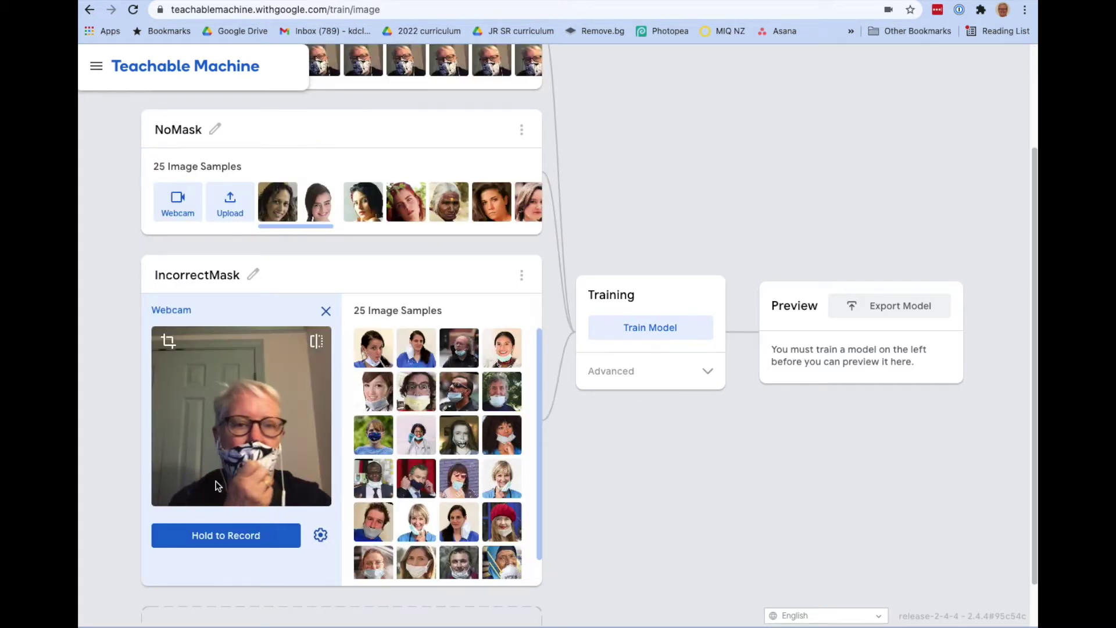
pyautogui.moveTo(219, 535); pyautogui.dragTo(219, 535)
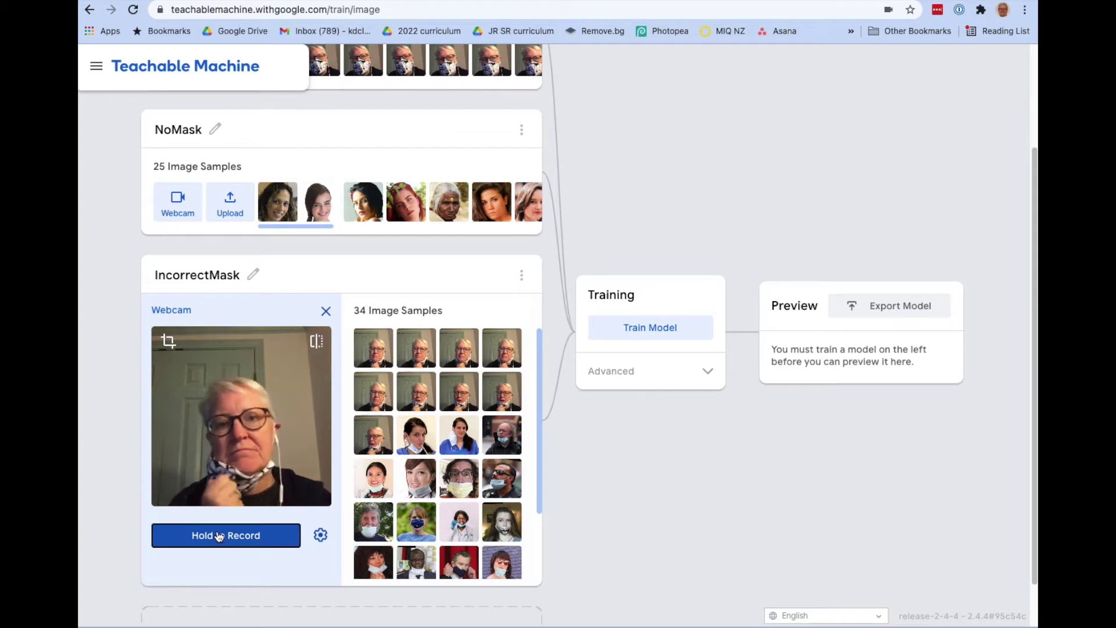
pyautogui.moveTo(219, 536); pyautogui.dragTo(220, 536)
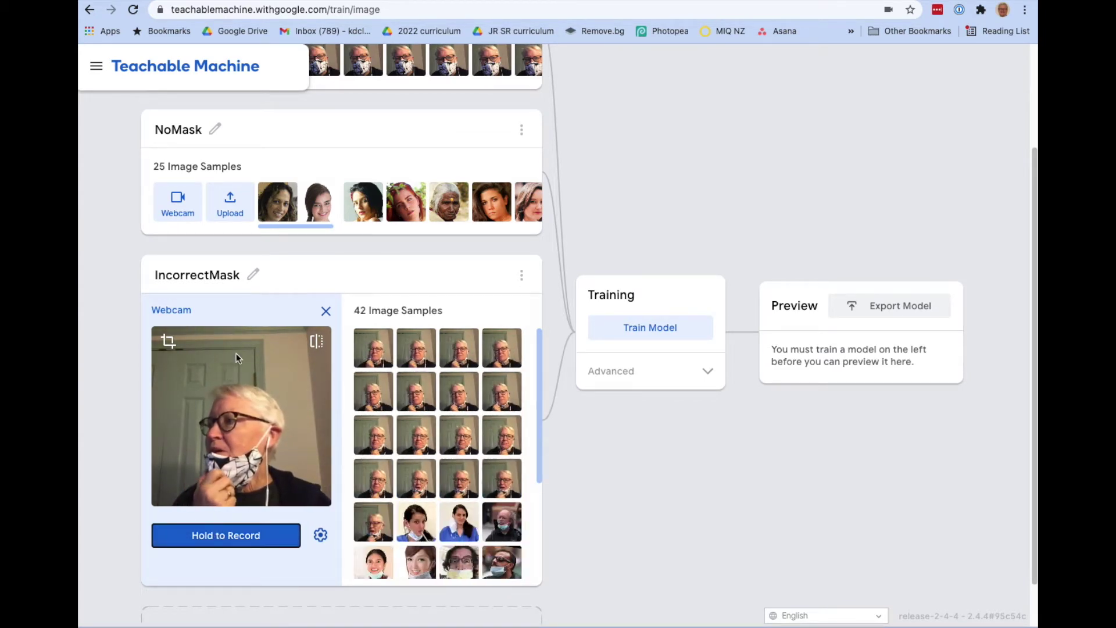
pyautogui.scroll(1, 236, 353)
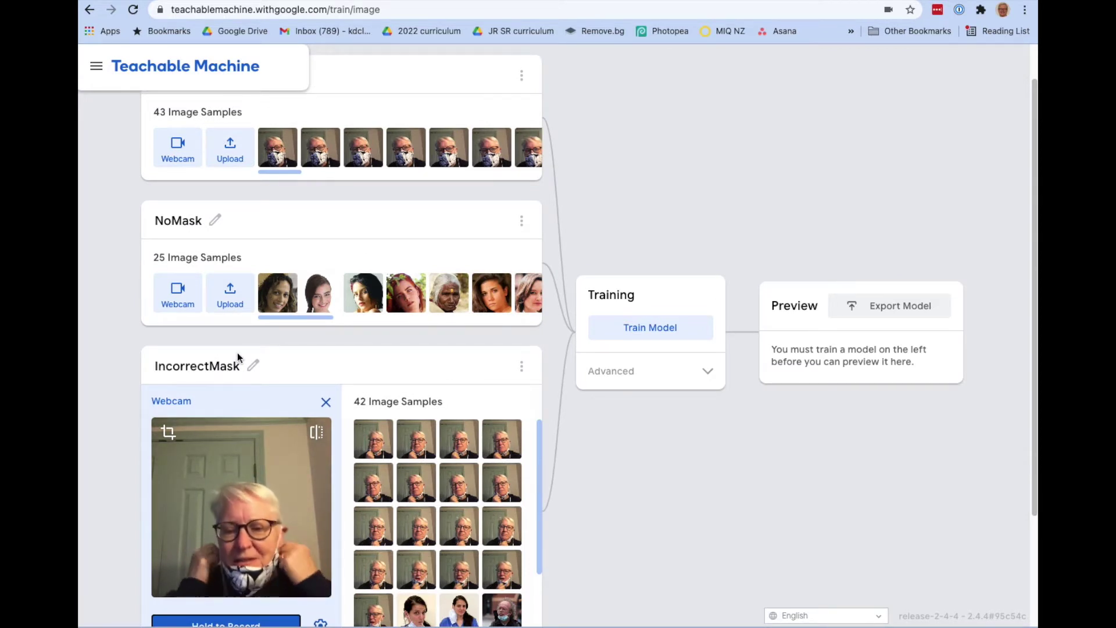
pyautogui.scroll(-1, 240, 532)
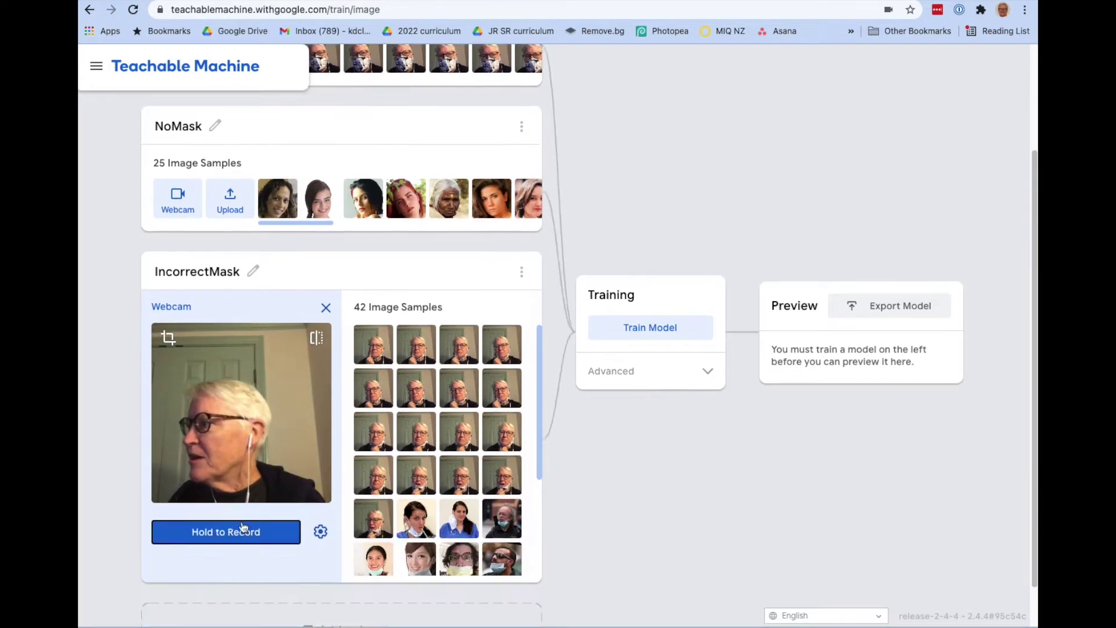
pyautogui.scroll(2, 242, 521)
pyautogui.click(179, 329)
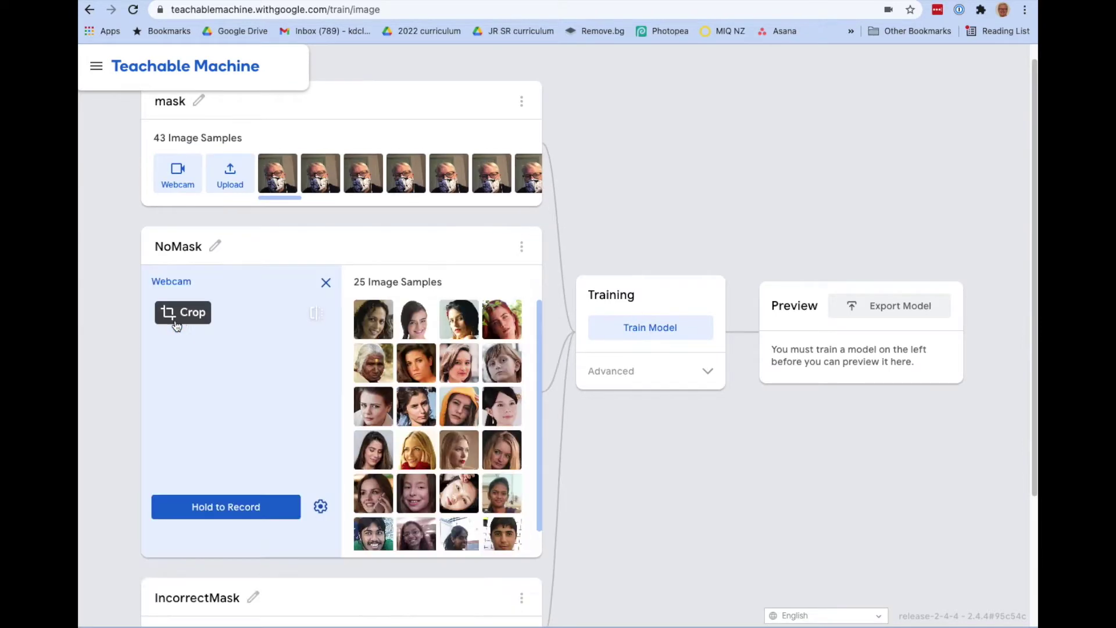
pyautogui.moveTo(241, 514); pyautogui.dragTo(241, 513)
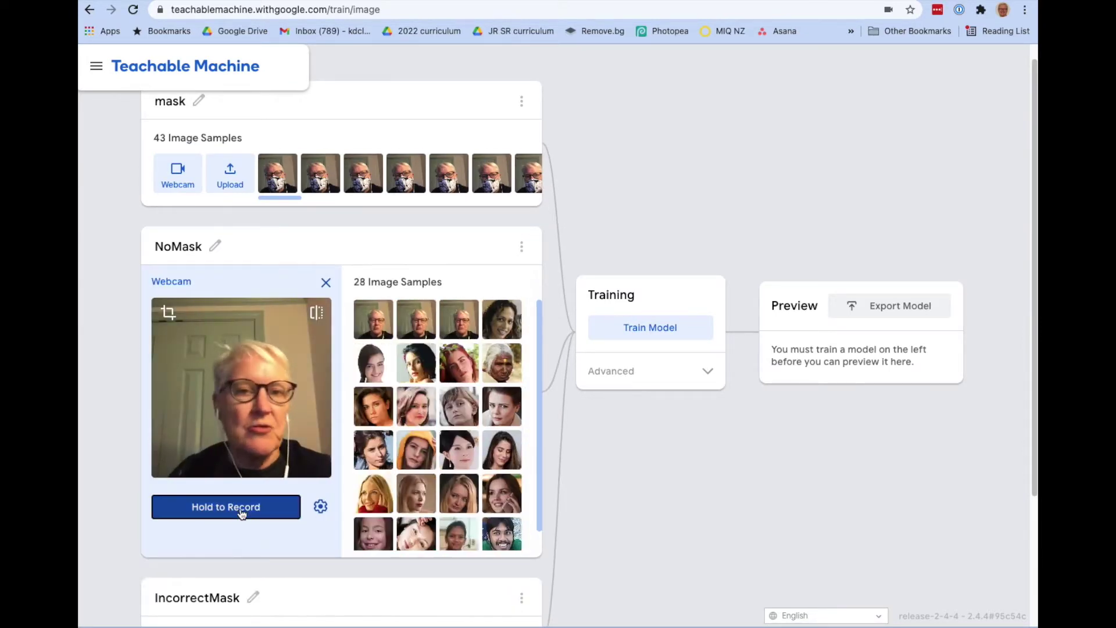
pyautogui.scroll(-2, 365, 303)
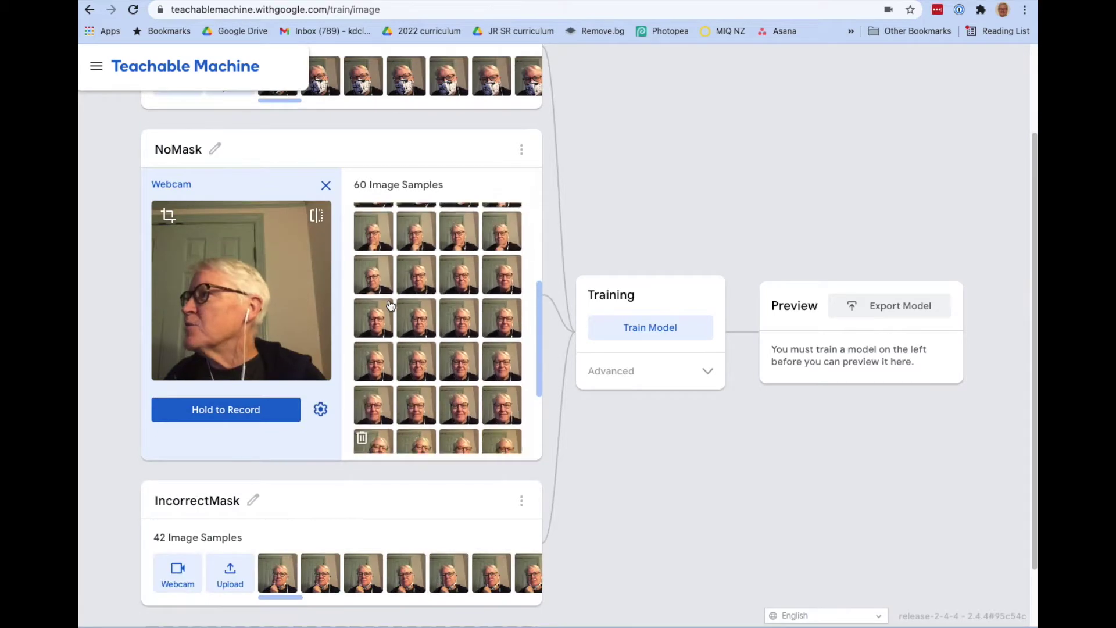
pyautogui.scroll(2, 365, 302)
pyautogui.scroll(1, 365, 302)
pyautogui.scroll(2, 375, 296)
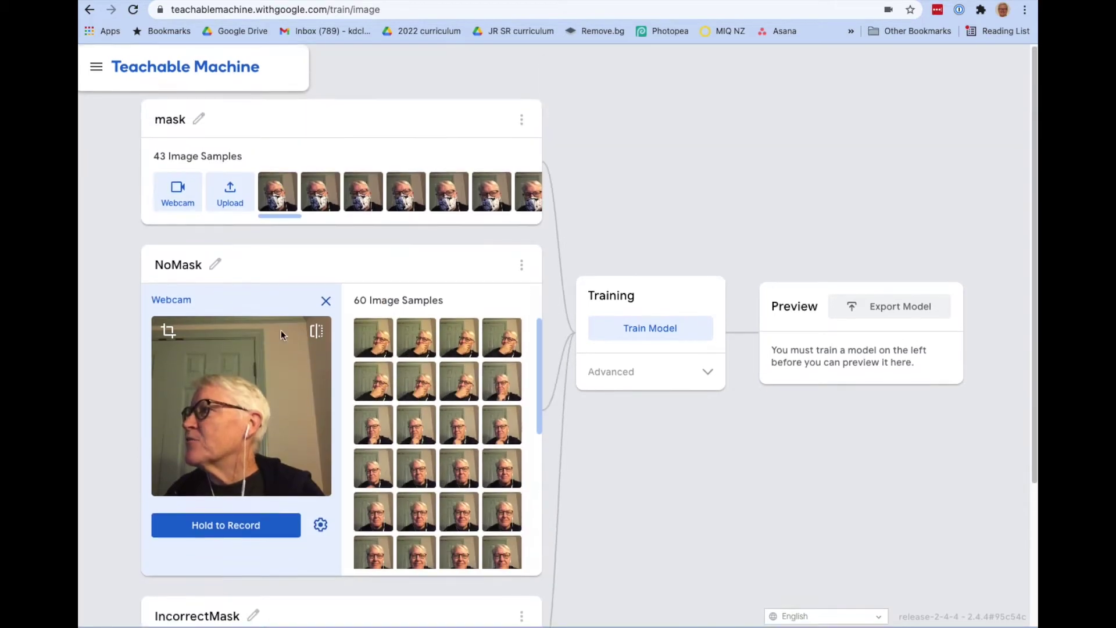
pyautogui.scroll(-3, 331, 406)
pyautogui.scroll(2, 331, 405)
pyautogui.moveTo(373, 288)
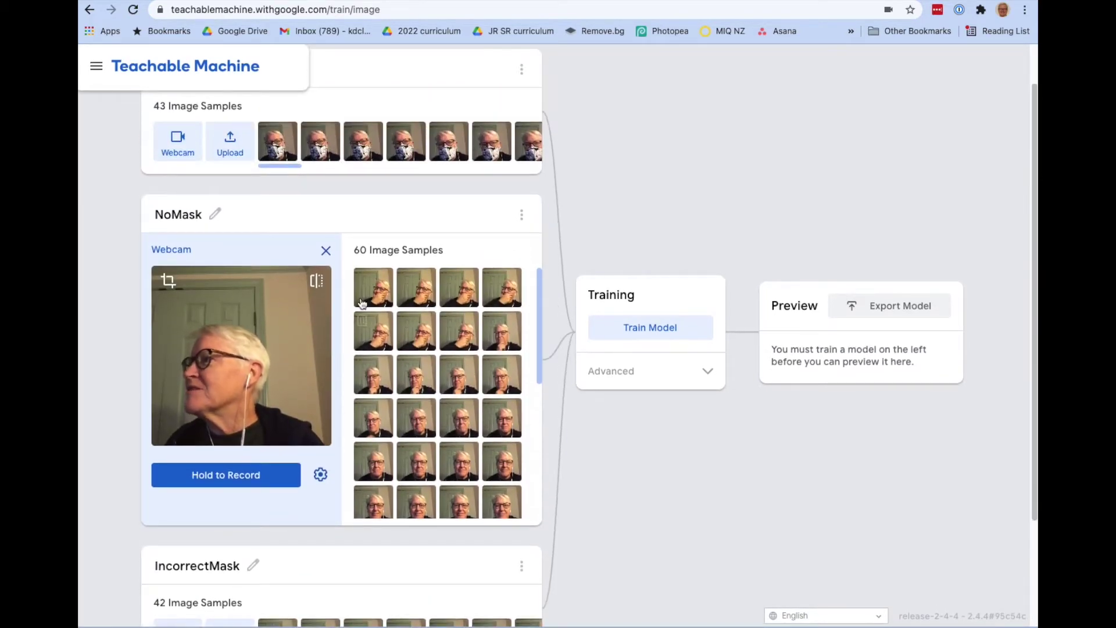
# Delete three unwanted NoMask samples, leaving 42
pyautogui.click(363, 368)
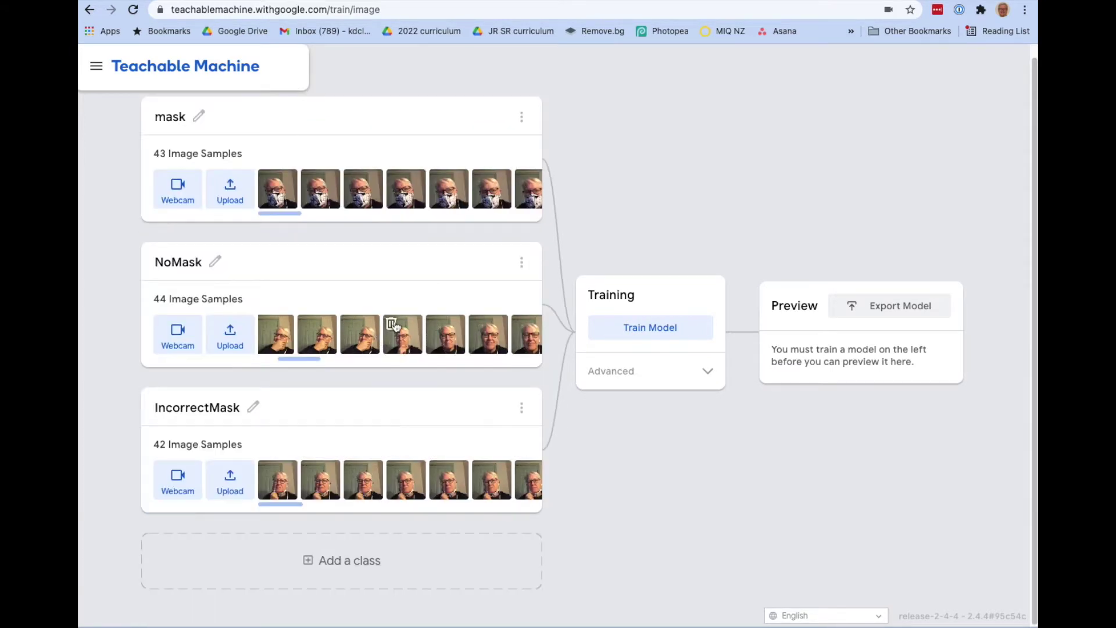
pyautogui.click(393, 325)
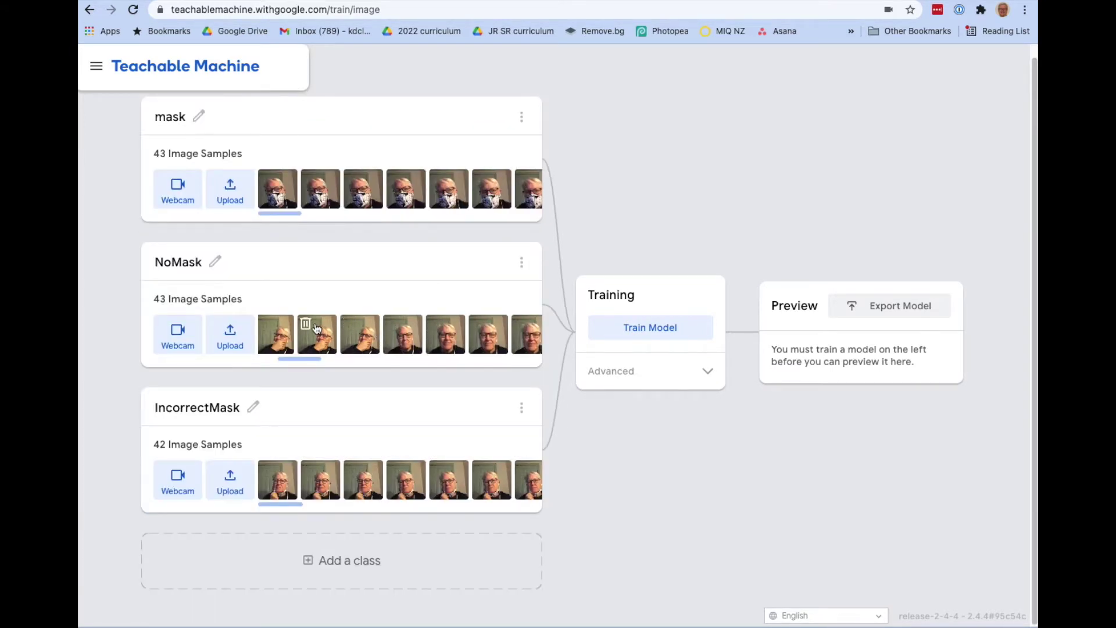
pyautogui.click(306, 325)
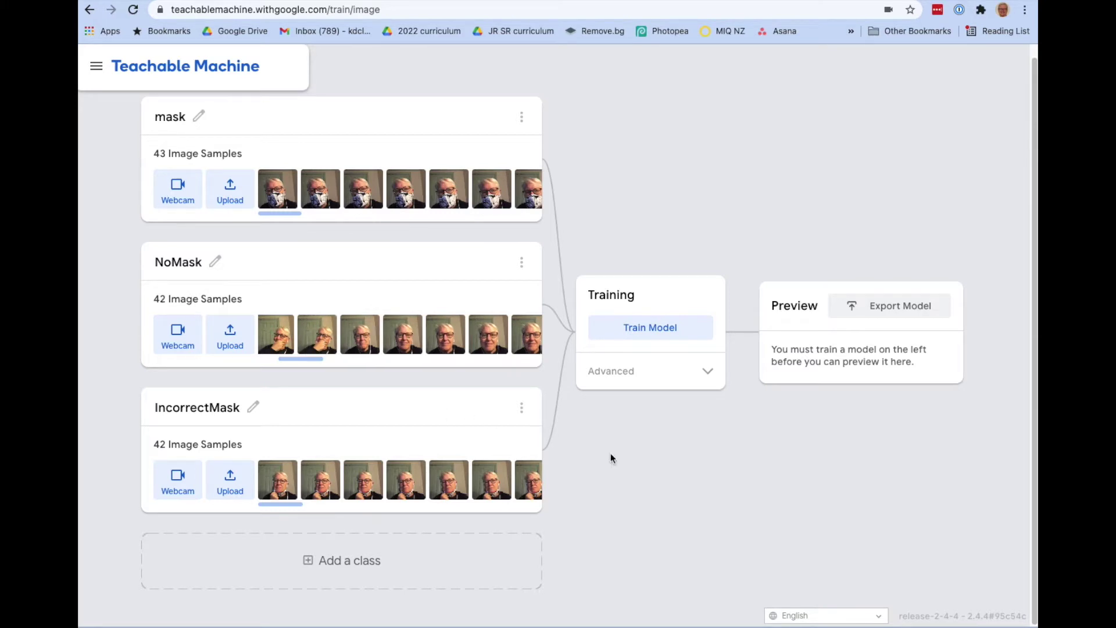
# Train the model on all three classes, dismissing the don't-switch-tabs notice, and bring up Export Model
pyautogui.click(640, 329)
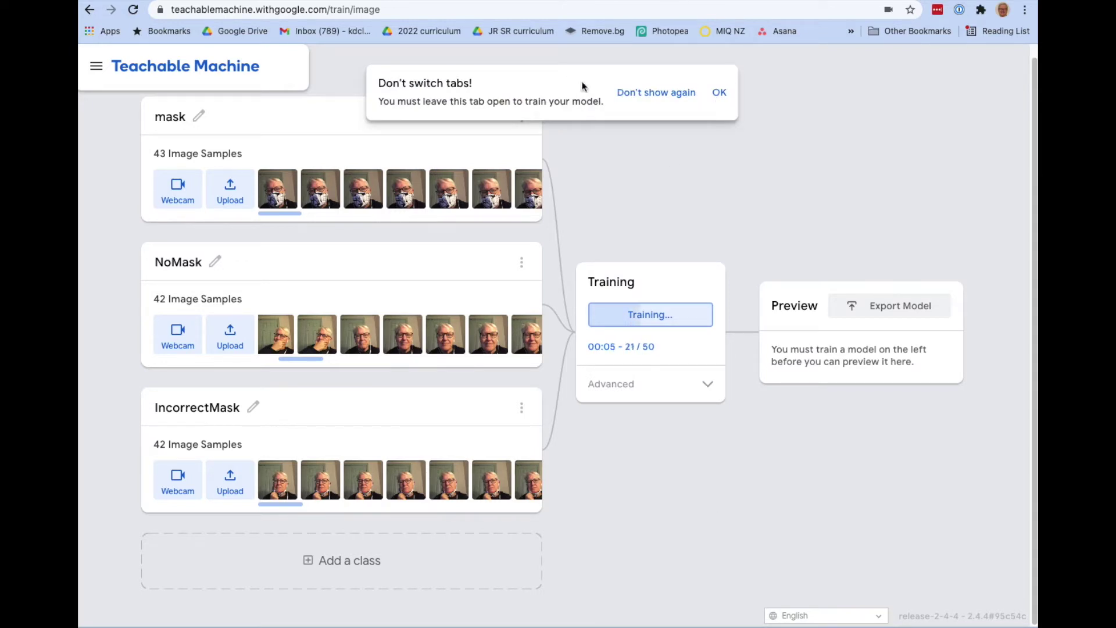
pyautogui.click(719, 95)
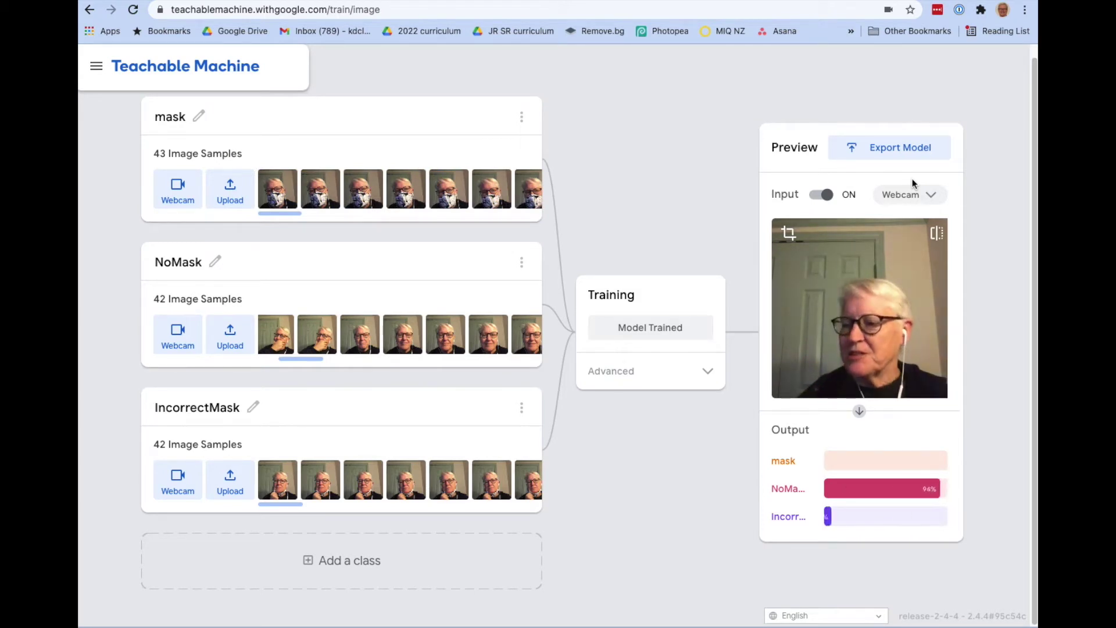
pyautogui.click(872, 152)
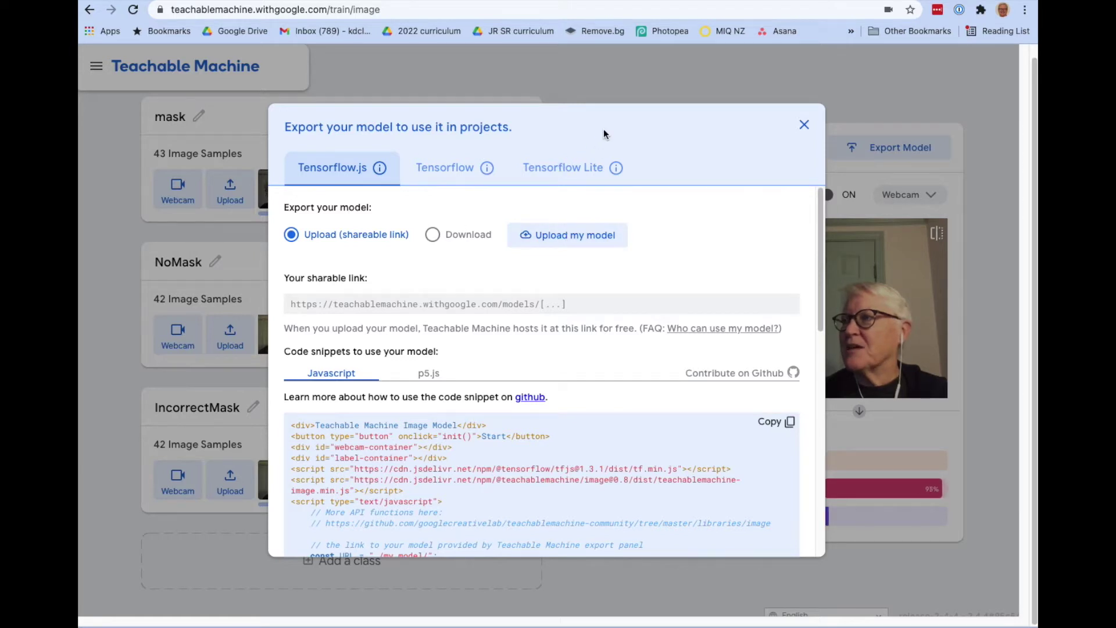
# Upload the model to the cloud to get a shareable Tensorflow.js link
pyautogui.click(572, 237)
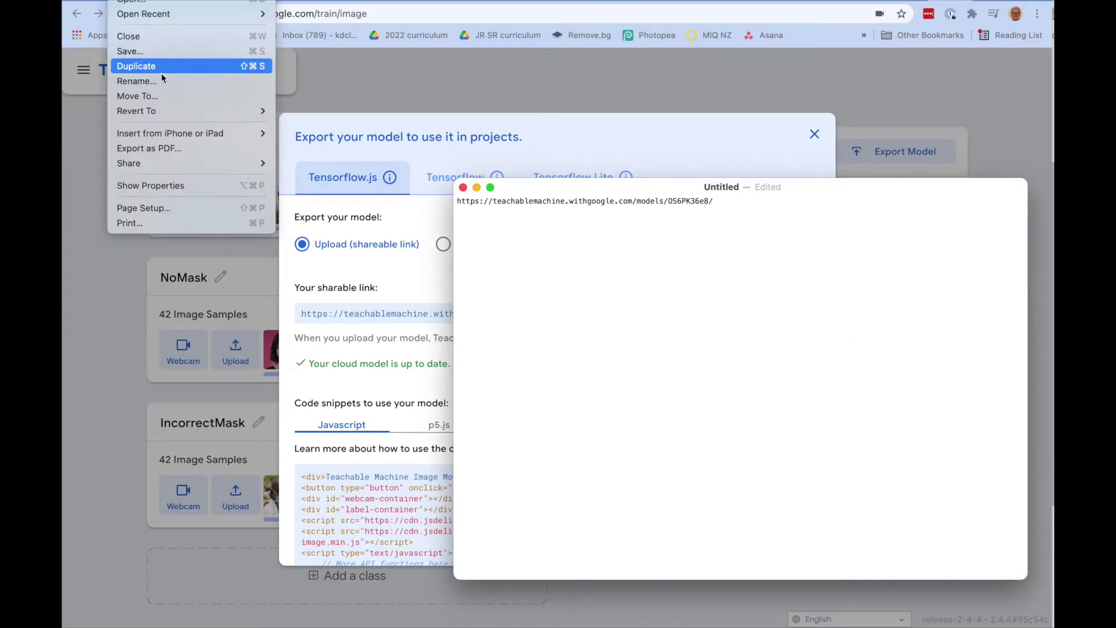
# Save the TextEdit note with the model link as ai-model-url.txt on the Desktop
pyautogui.click(162, 49)
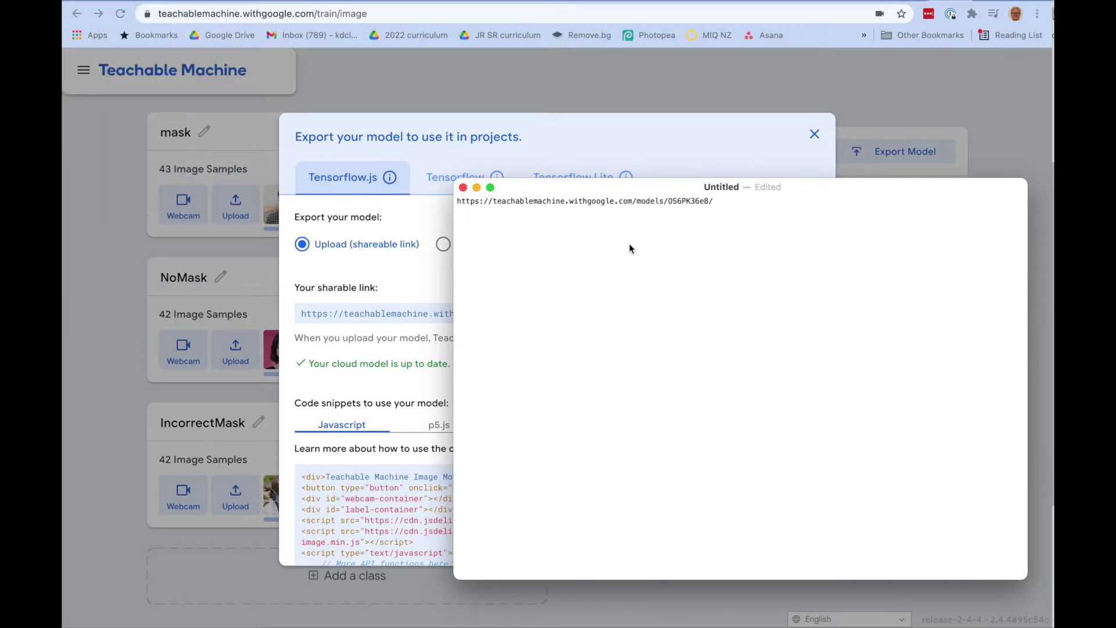
pyautogui.write('ai-model-url.txt')
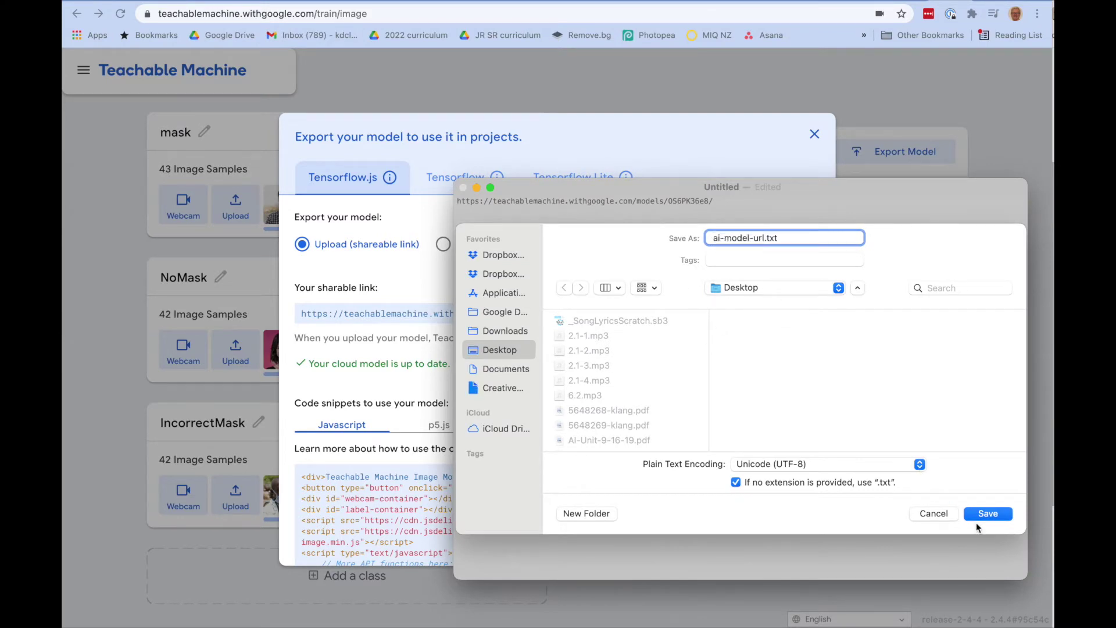
pyautogui.click(983, 513)
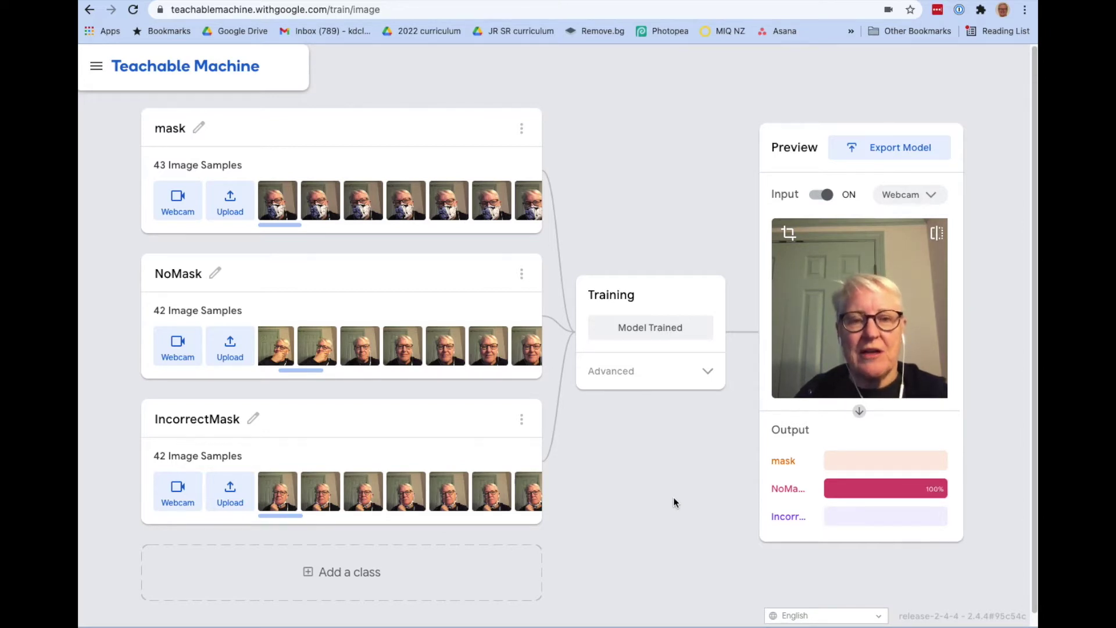
# Download the Teachable Machine project as a file and reveal project (3).tm in Downloads
pyautogui.click(97, 67)
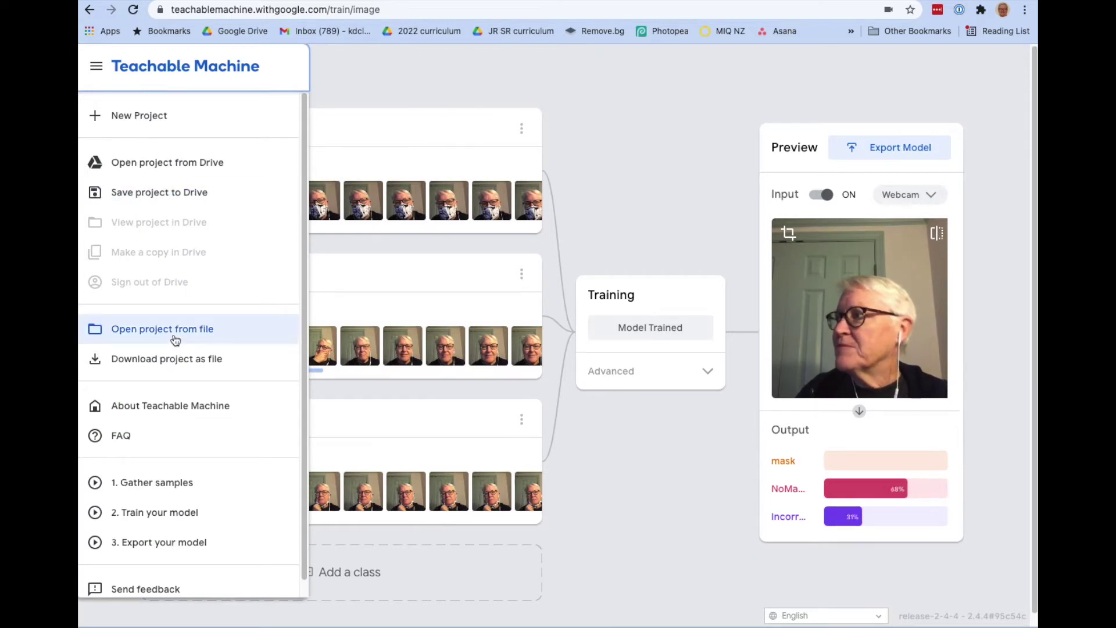
pyautogui.click(183, 362)
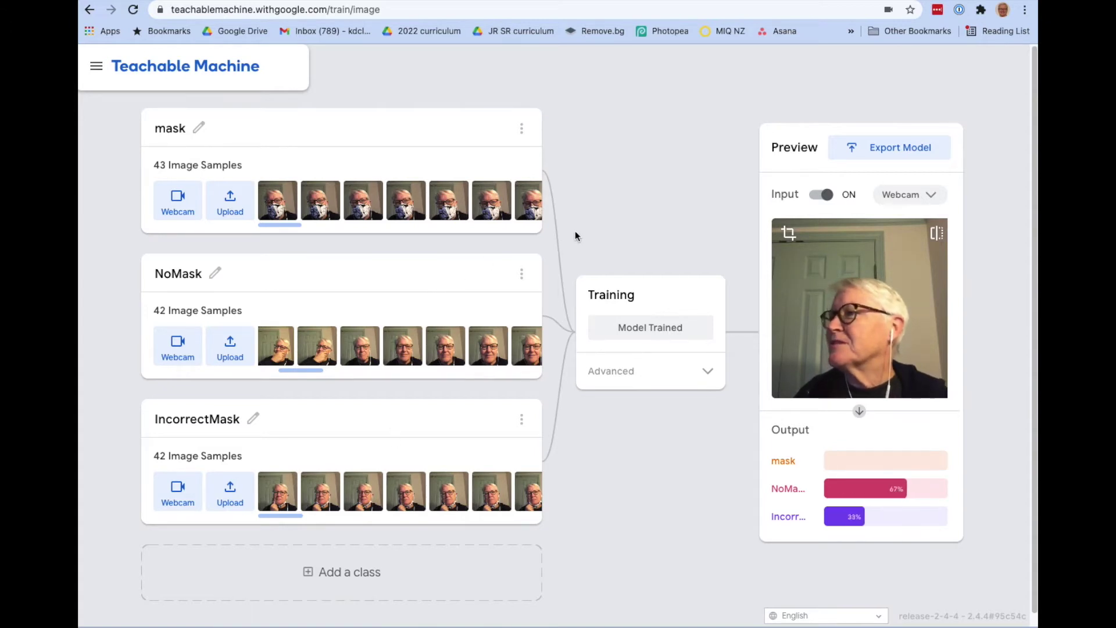
pyautogui.click(558, 157)
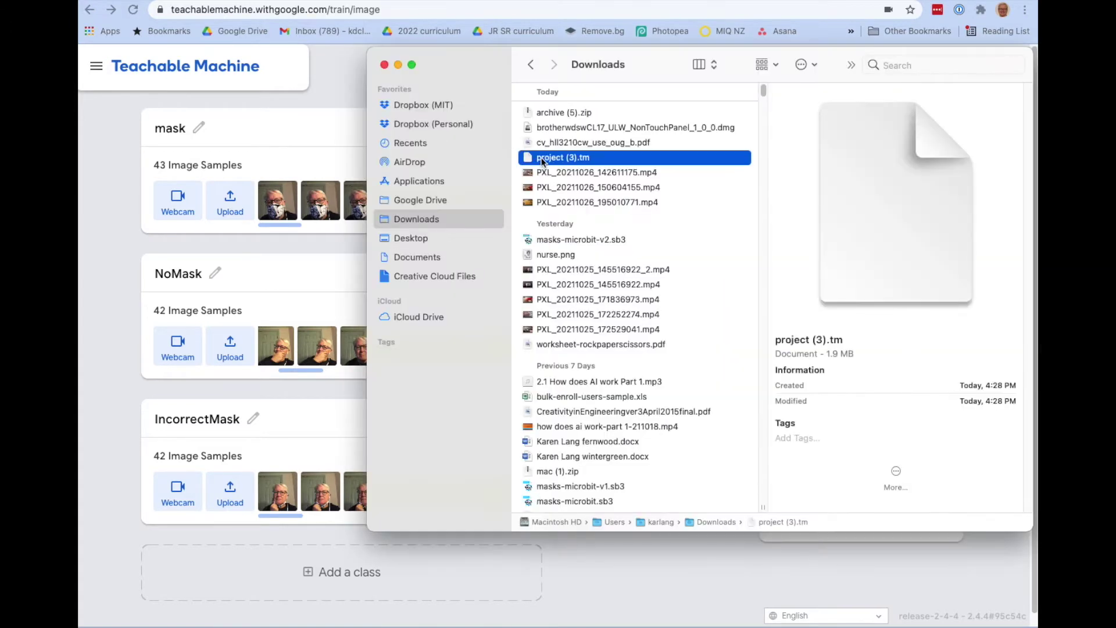
# Rename project (3).tm in Downloads to mask-ai-model.tm
pyautogui.click(571, 158)
pyautogui.write('mask-ai-model')
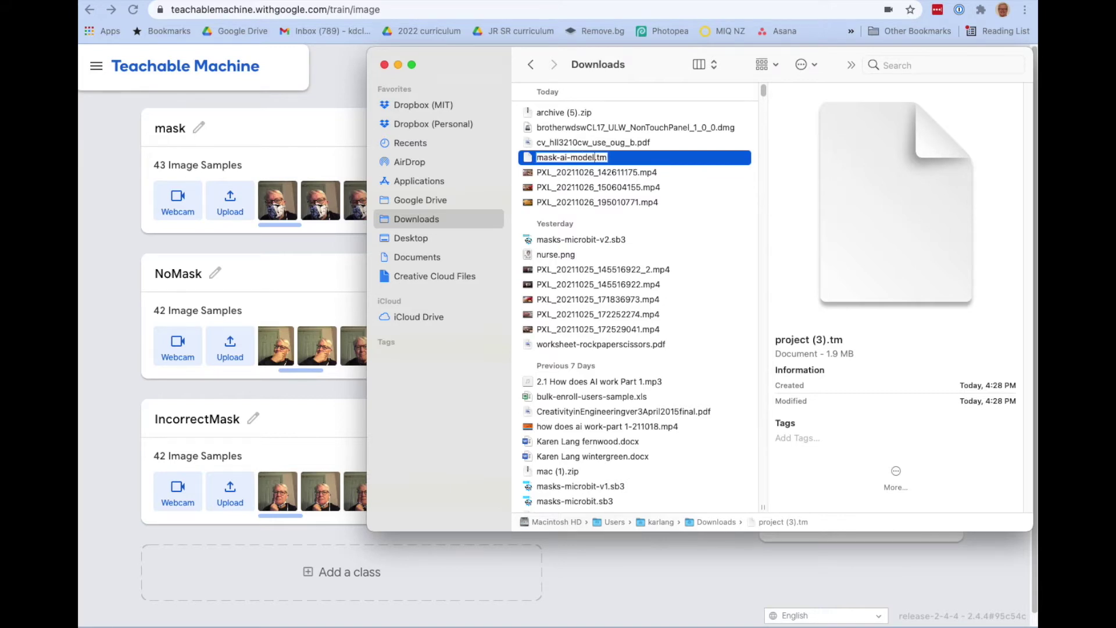
pyautogui.press('Return')
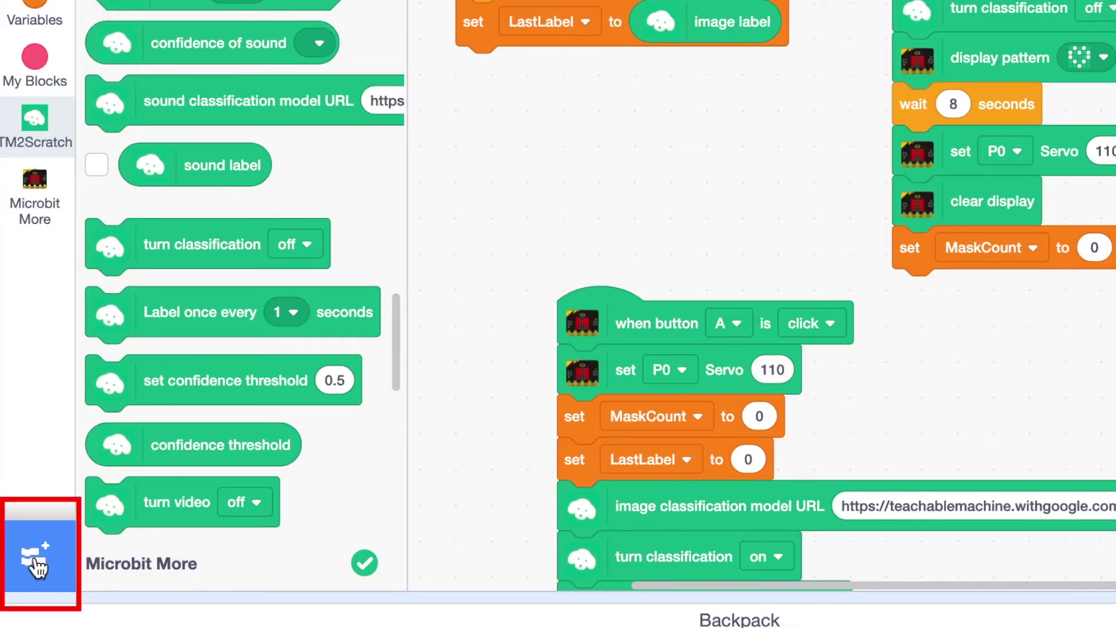
# Add the Microbit More extension from the library, then select the classification block's model URL
pyautogui.click(38, 567)
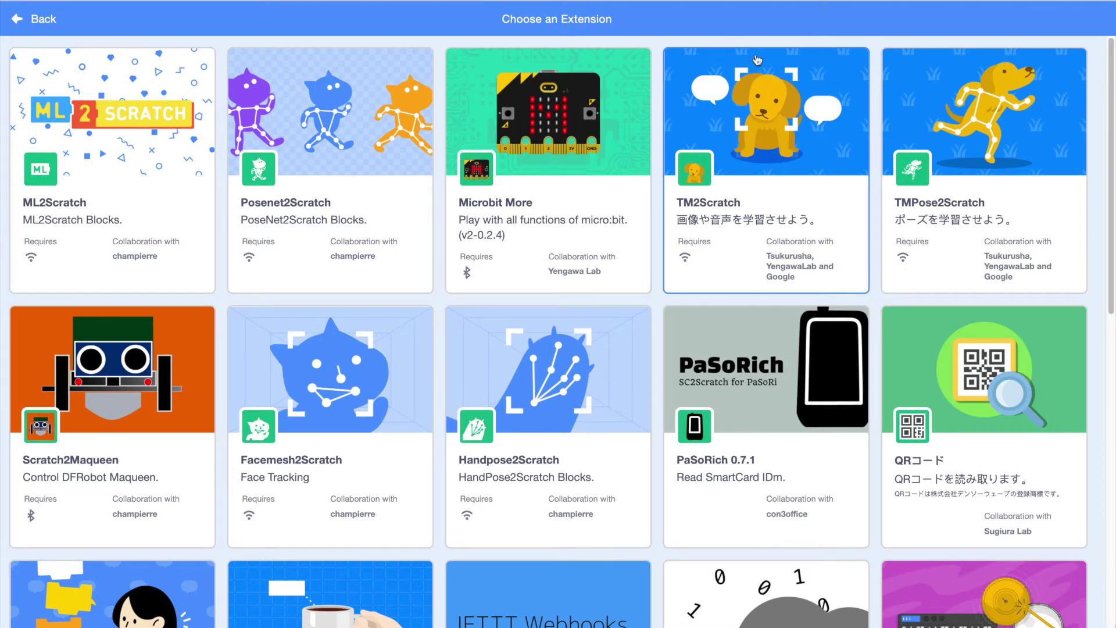
pyautogui.click(549, 221)
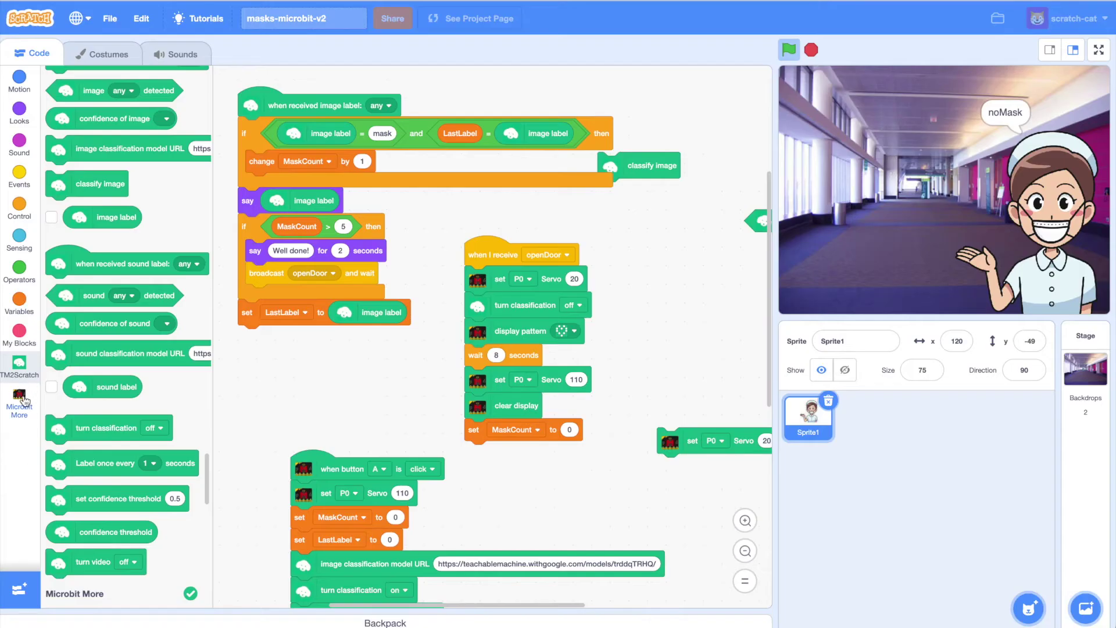
pyautogui.scroll(1, 163, 314)
pyautogui.scroll(1, 163, 315)
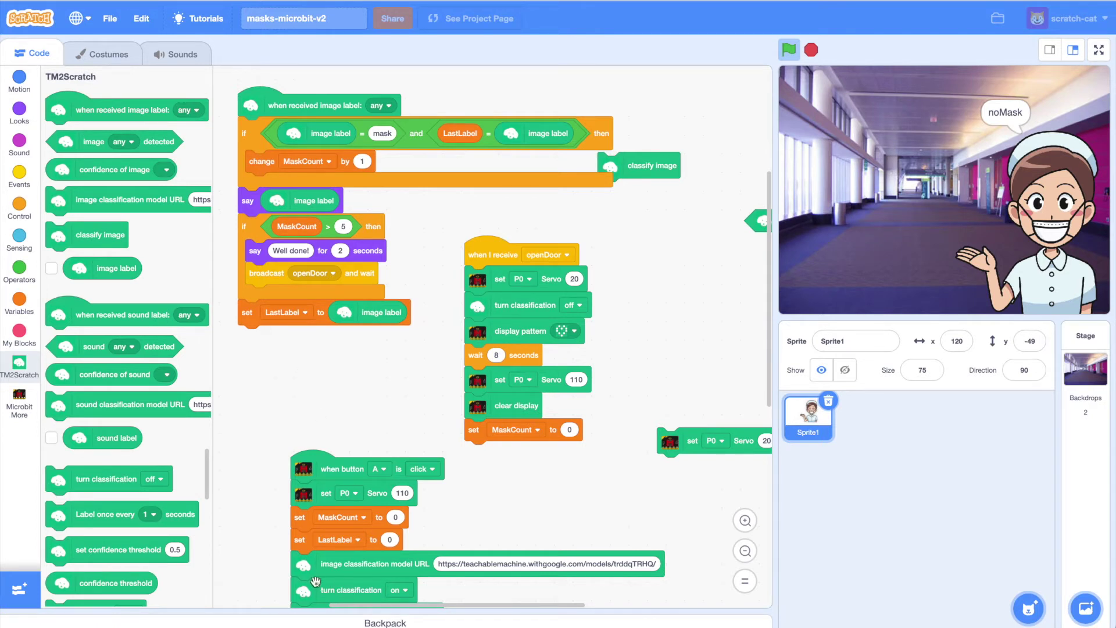
pyautogui.click(463, 567)
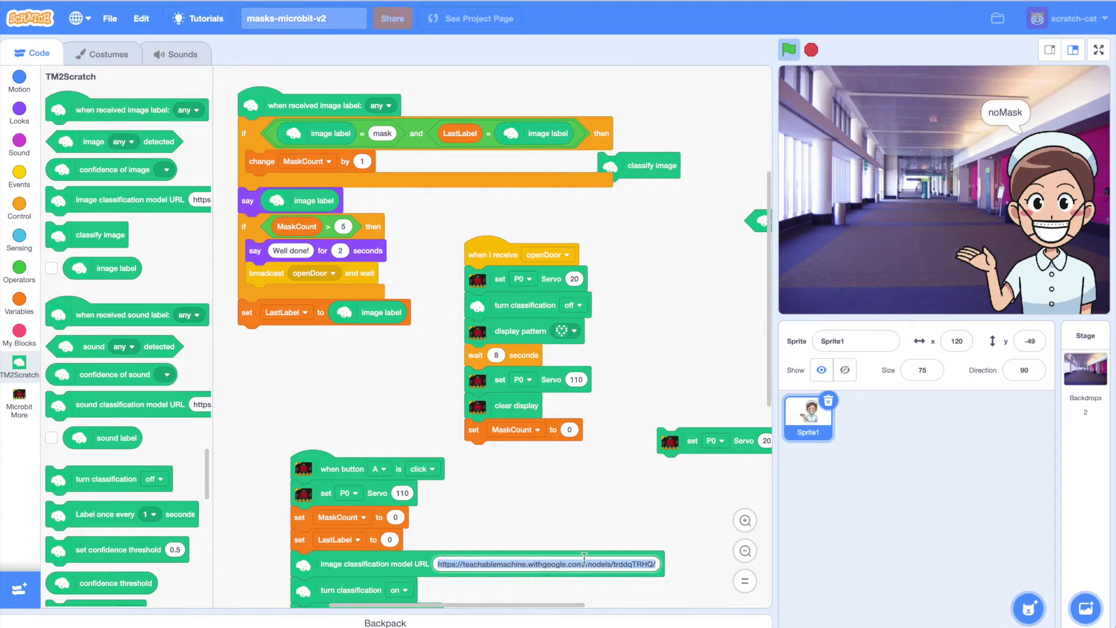
# Place a 'set P0 Servo 0' block from Microbit More below the LastLabel script
pyautogui.click(17, 418)
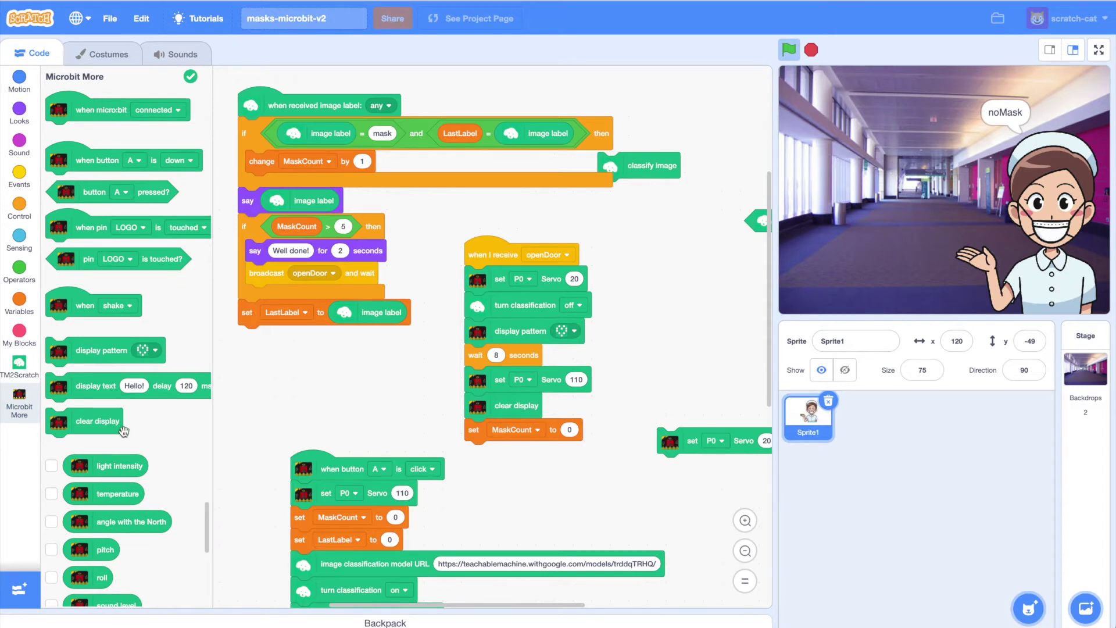
pyautogui.scroll(-1, 171, 493)
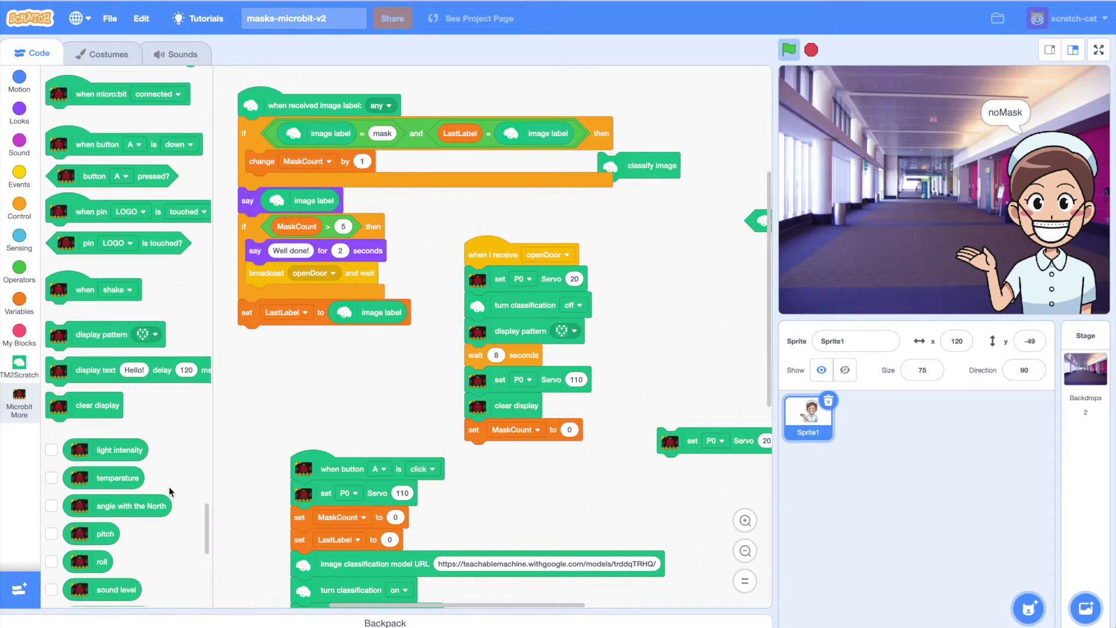
pyautogui.scroll(-2, 169, 490)
pyautogui.scroll(-1, 168, 487)
pyautogui.scroll(-2, 169, 487)
pyautogui.scroll(-2, 169, 488)
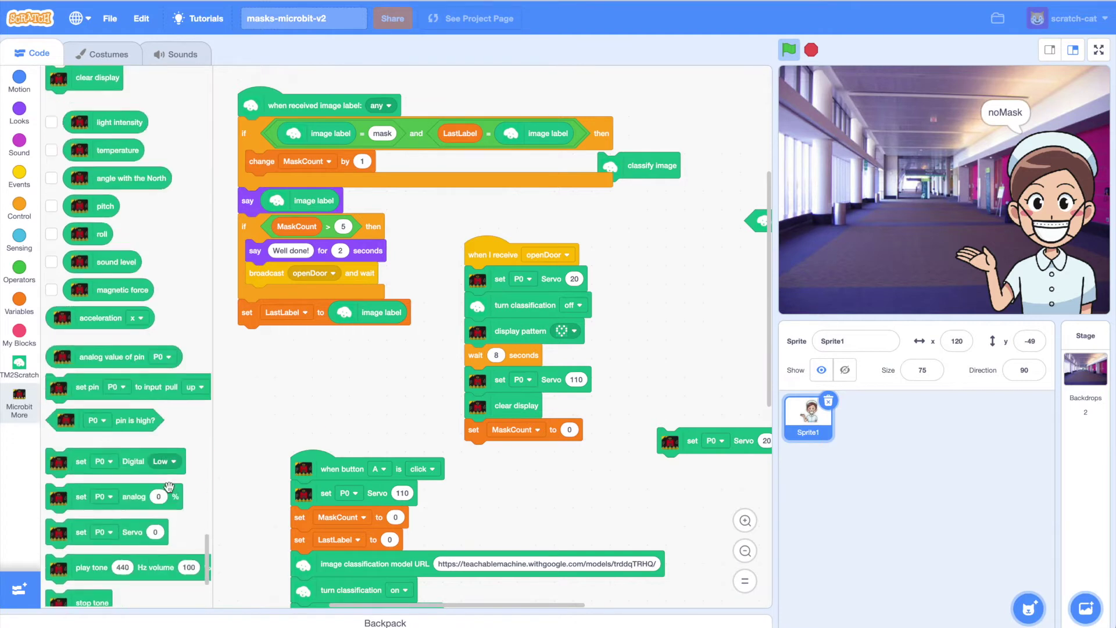
pyautogui.scroll(-1, 168, 487)
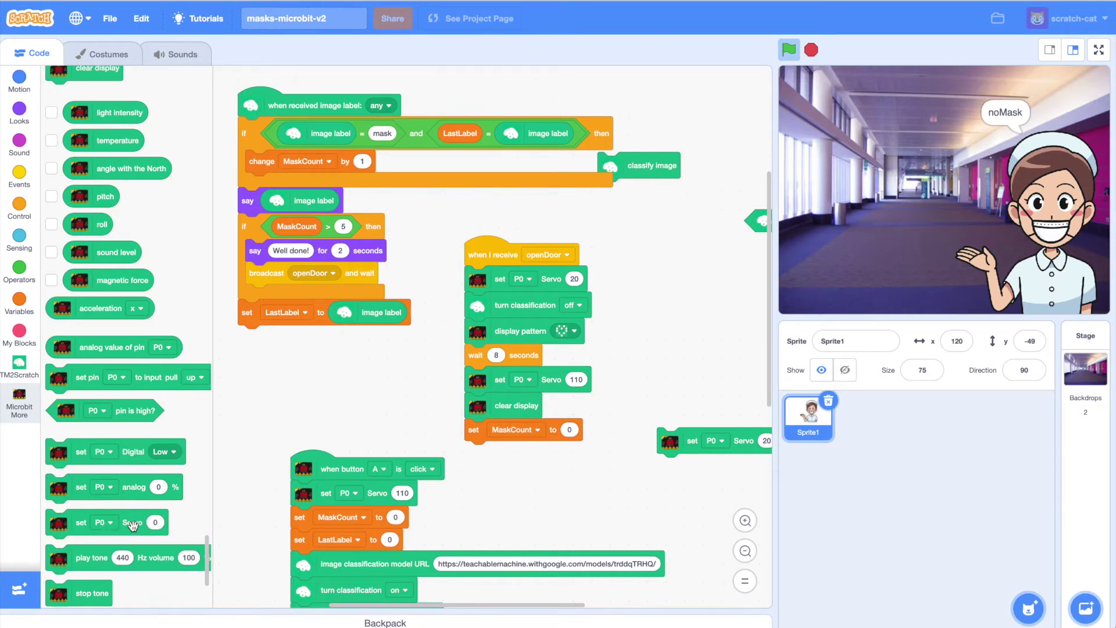
pyautogui.moveTo(151, 523); pyautogui.dragTo(352, 362)
pyautogui.click(362, 362)
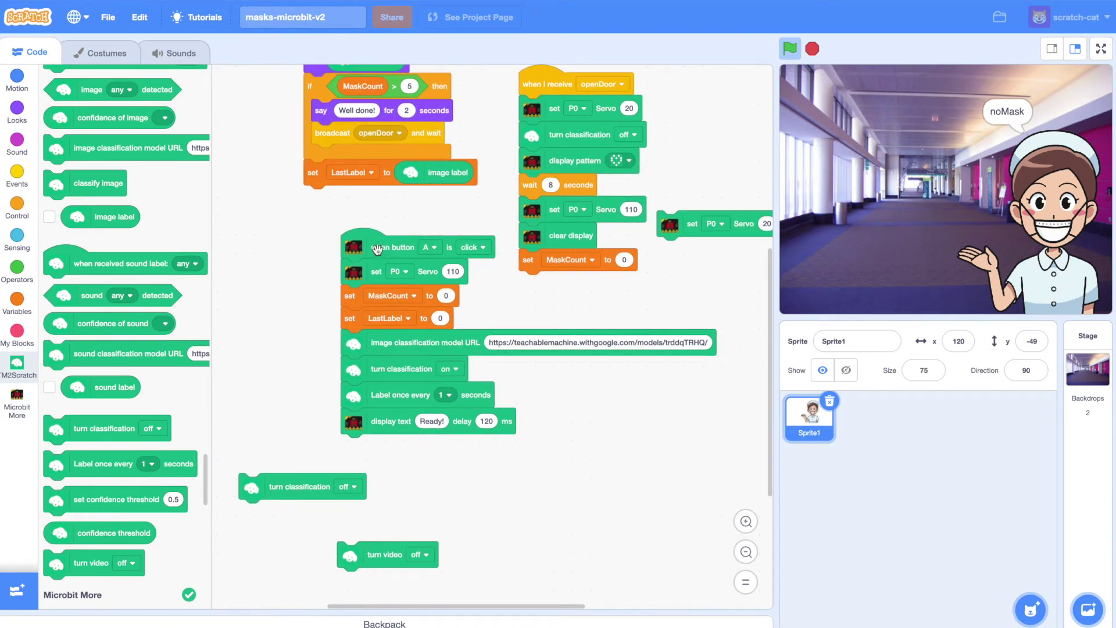
# Shift the 'when button A is click' start-up script slightly left in the code area
pyautogui.moveTo(377, 249); pyautogui.dragTo(318, 252)
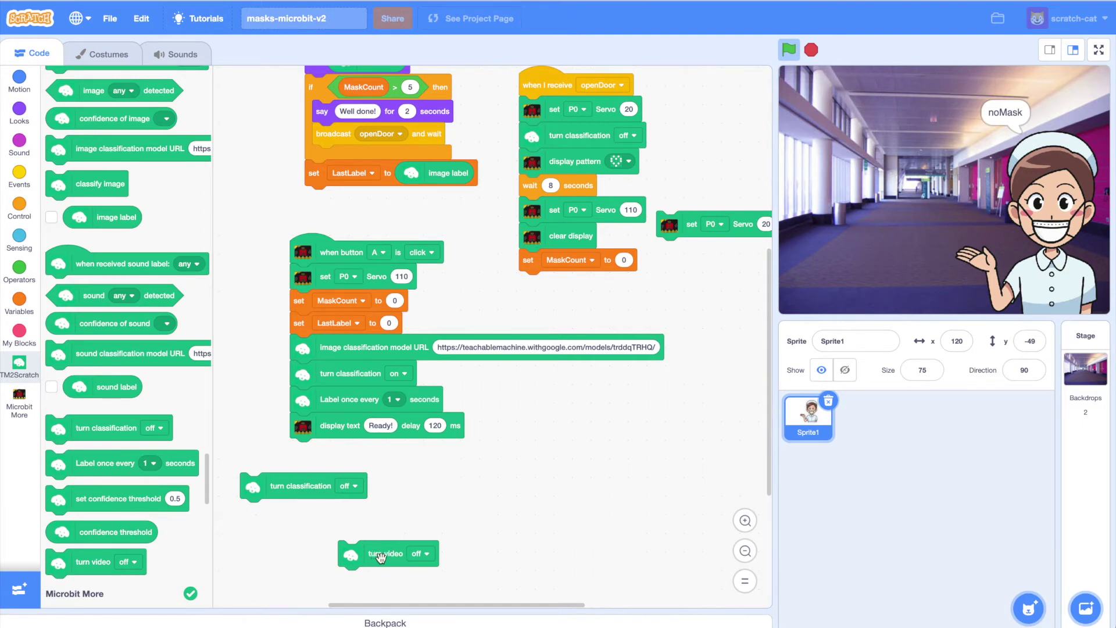
pyautogui.click(424, 554)
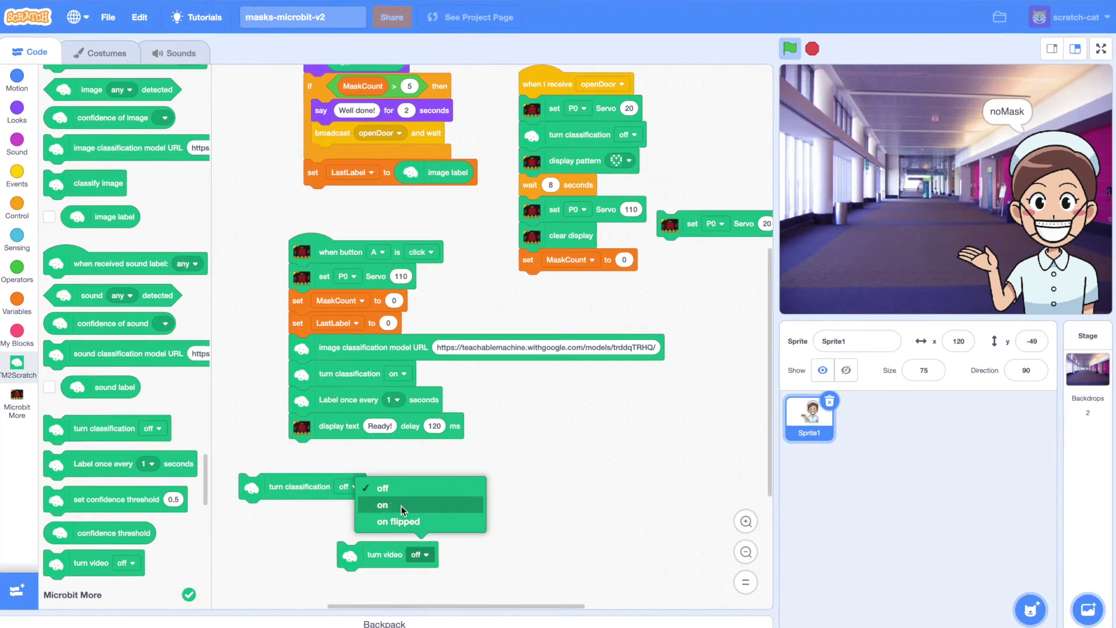
pyautogui.click(401, 506)
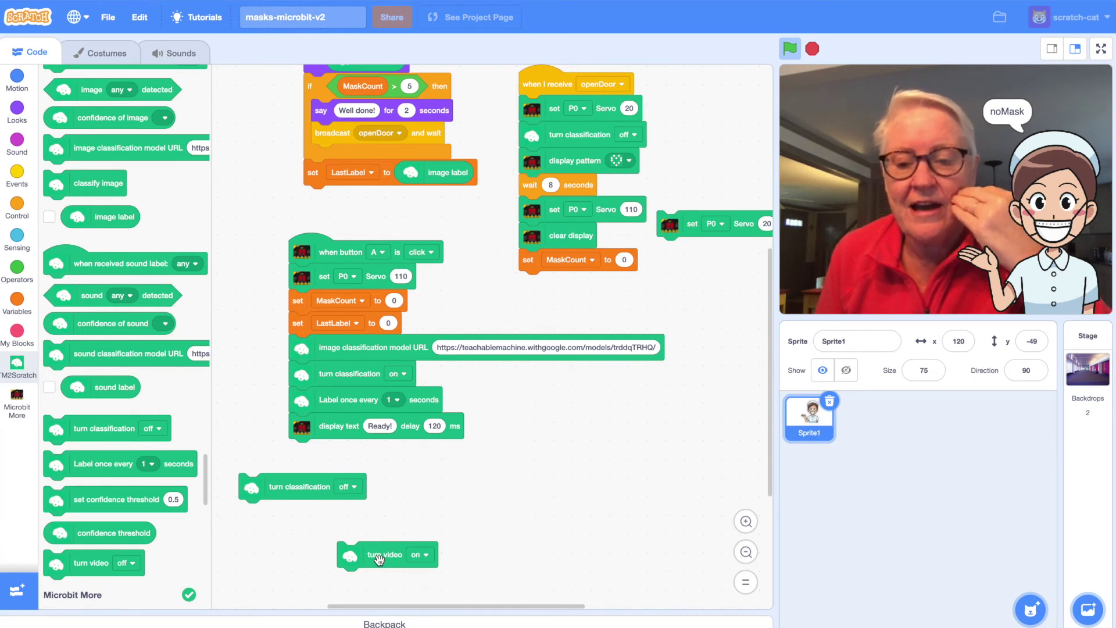
pyautogui.click(420, 556)
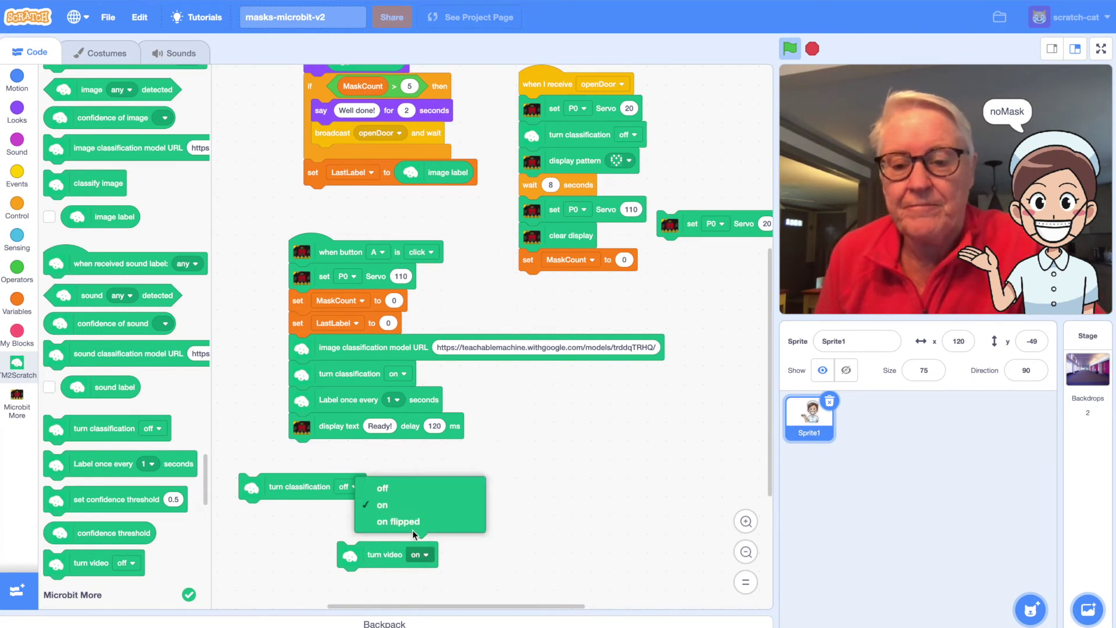
pyautogui.click(407, 490)
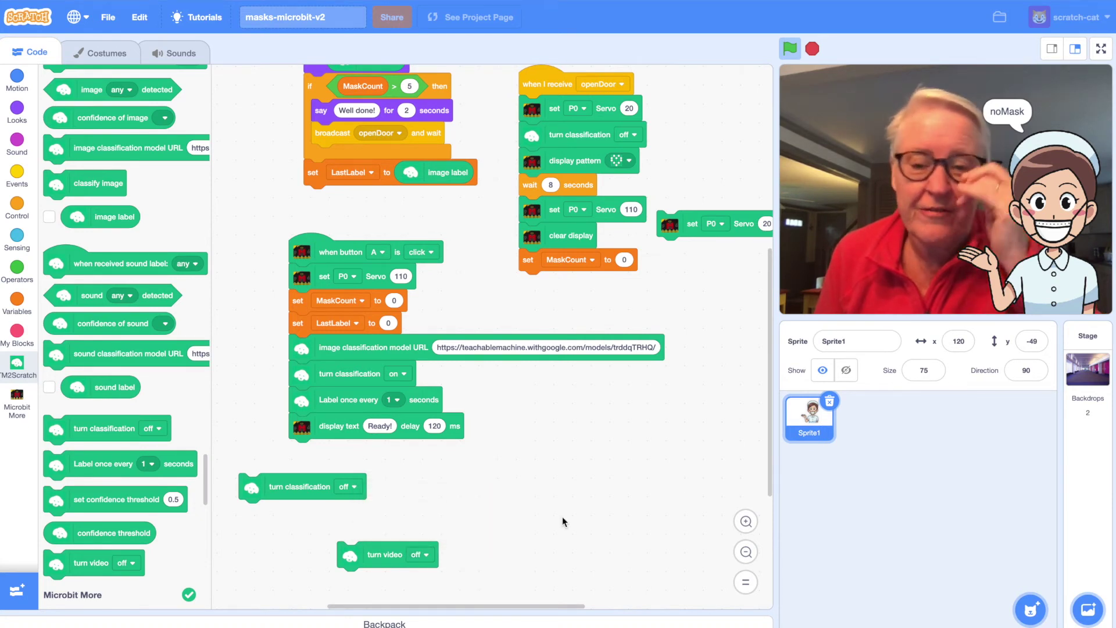
pyautogui.click(384, 555)
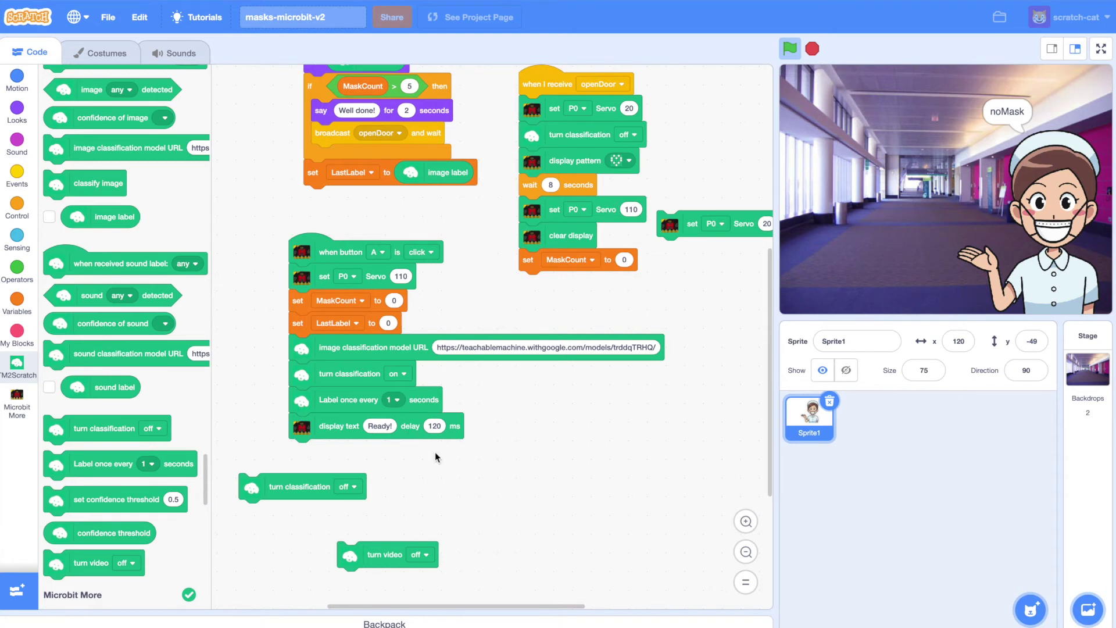
pyautogui.scroll(3, 435, 452)
pyautogui.scroll(2, 437, 346)
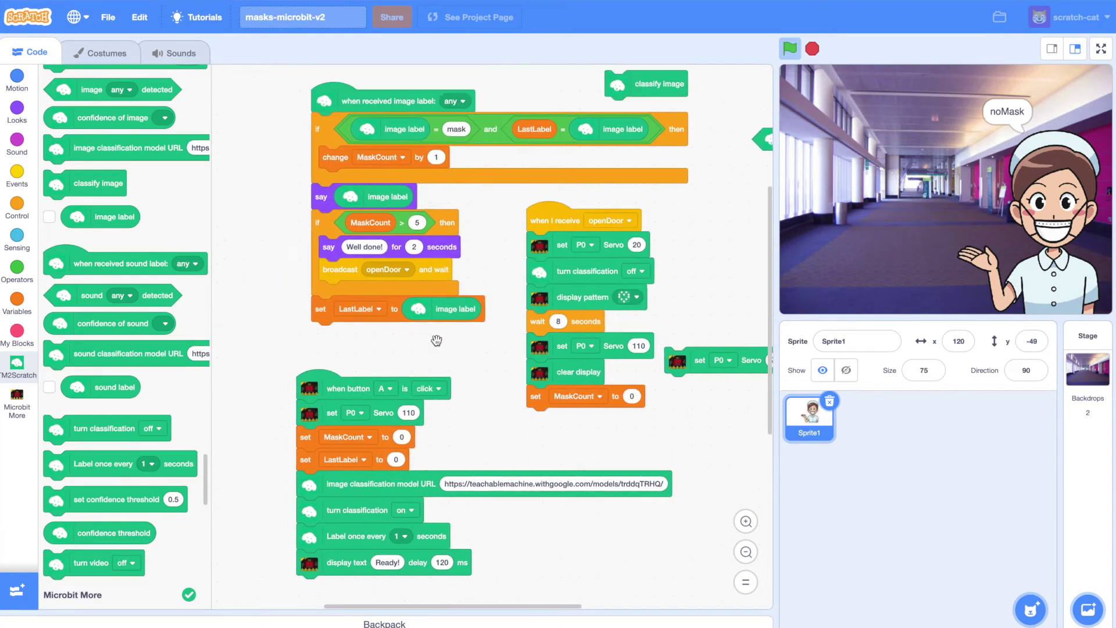
pyautogui.scroll(1, 436, 341)
# Move the 'when received image label' script left and review its label options without changing them
pyautogui.moveTo(333, 180); pyautogui.dragTo(291, 178)
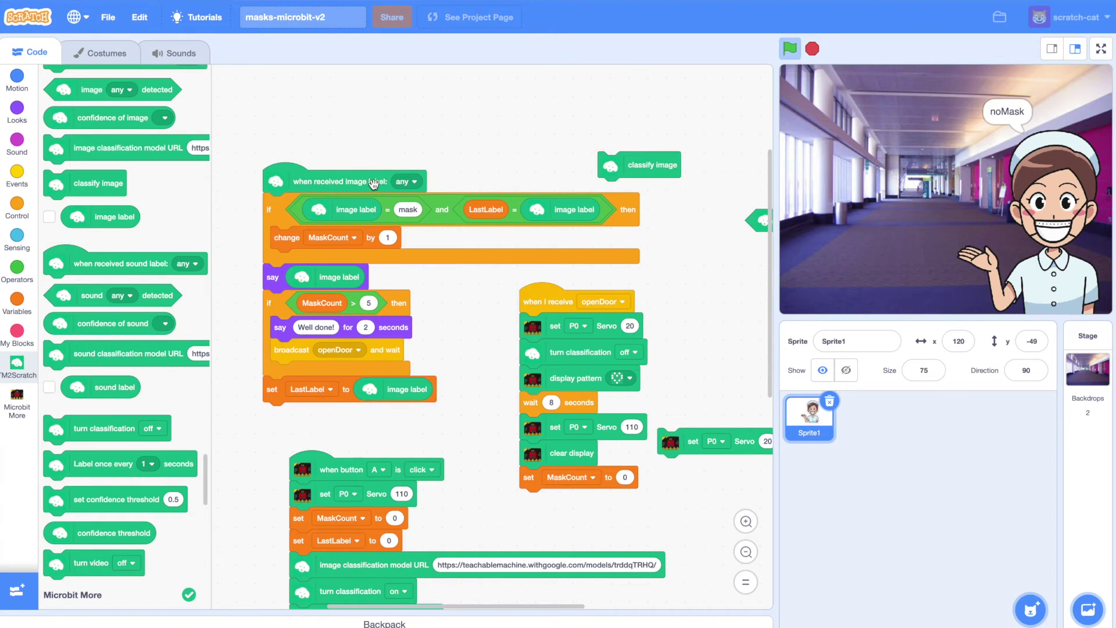
pyautogui.click(414, 183)
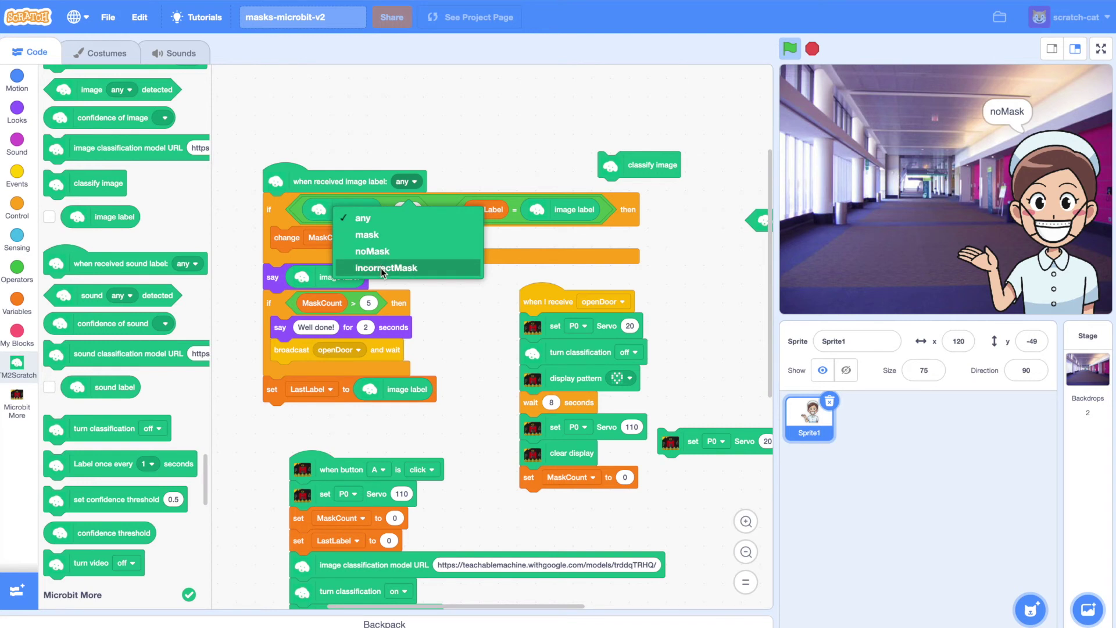
pyautogui.click(424, 145)
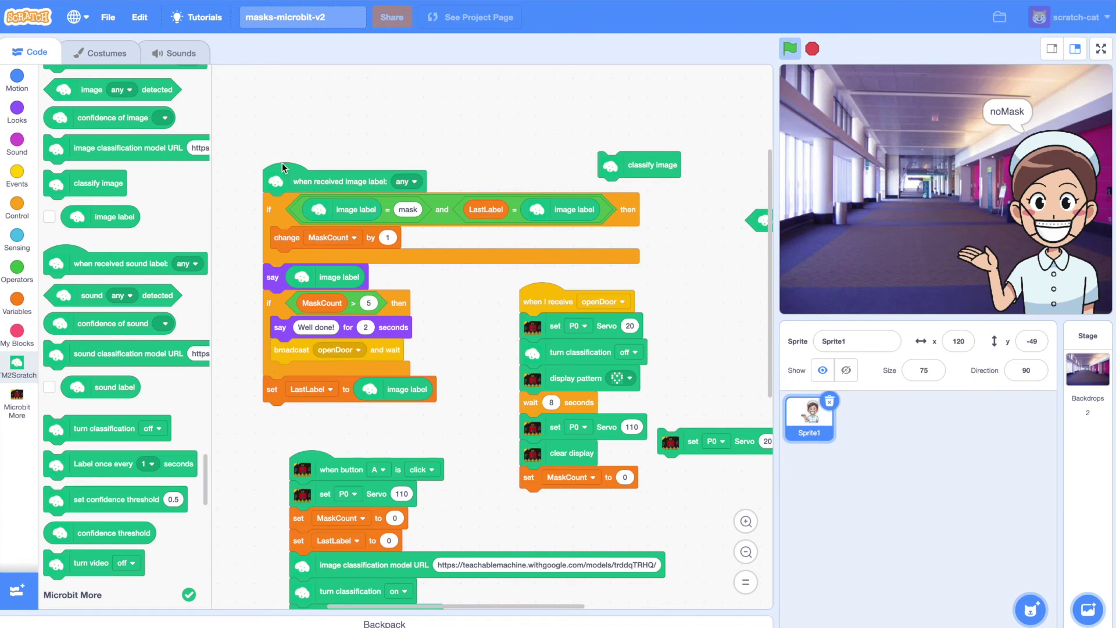
# Drag the image label script and the openDoor receiver script up and to the left
pyautogui.moveTo(282, 163); pyautogui.dragTo(264, 95)
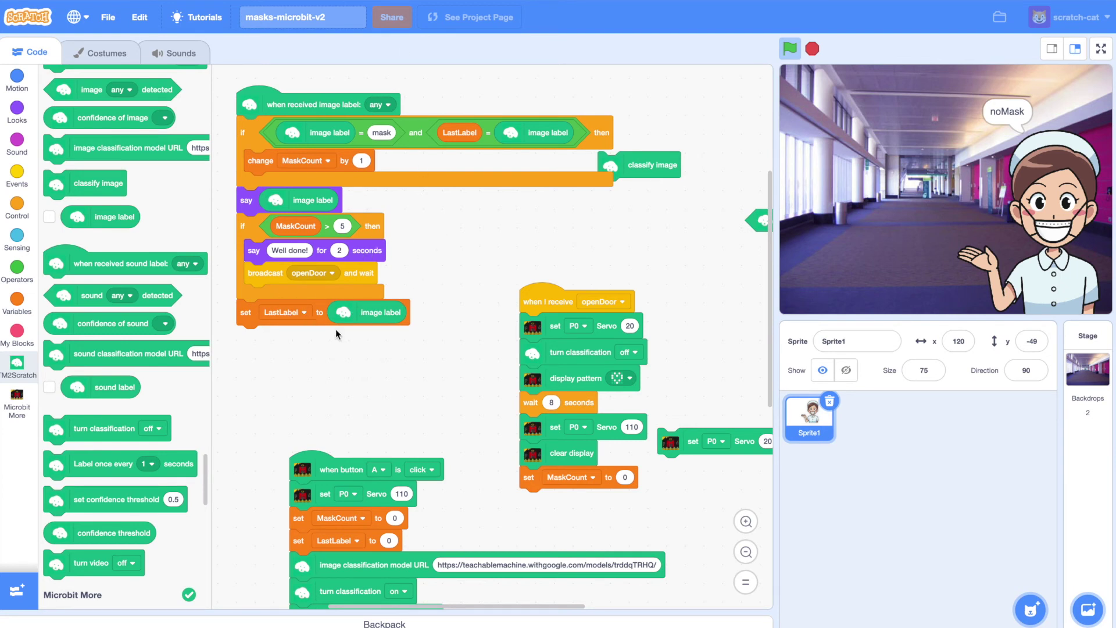
pyautogui.moveTo(533, 289); pyautogui.dragTo(489, 254)
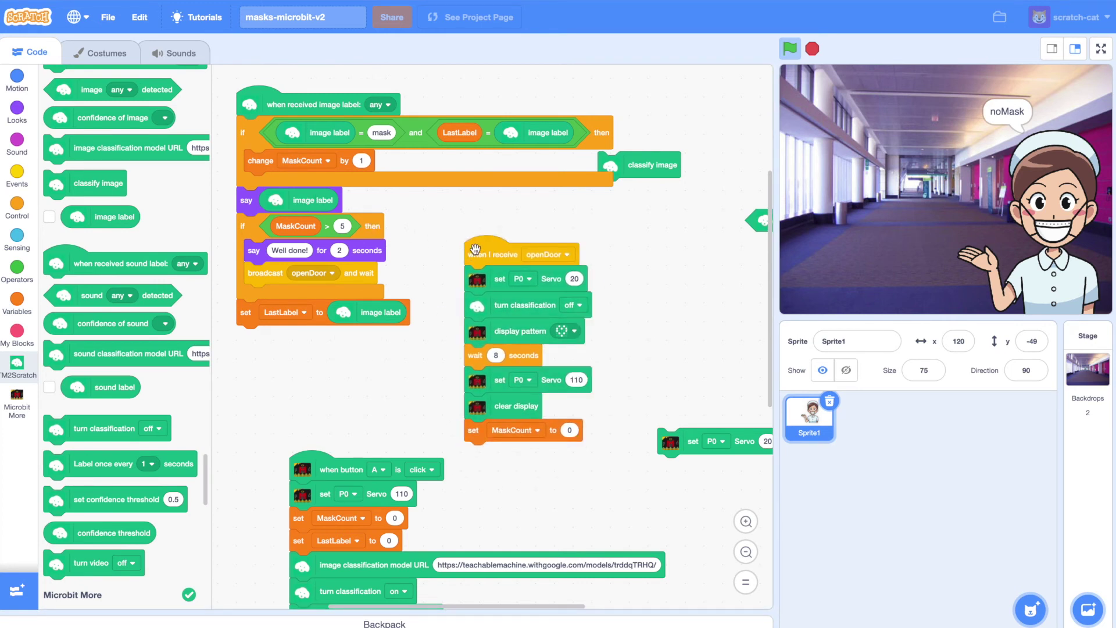